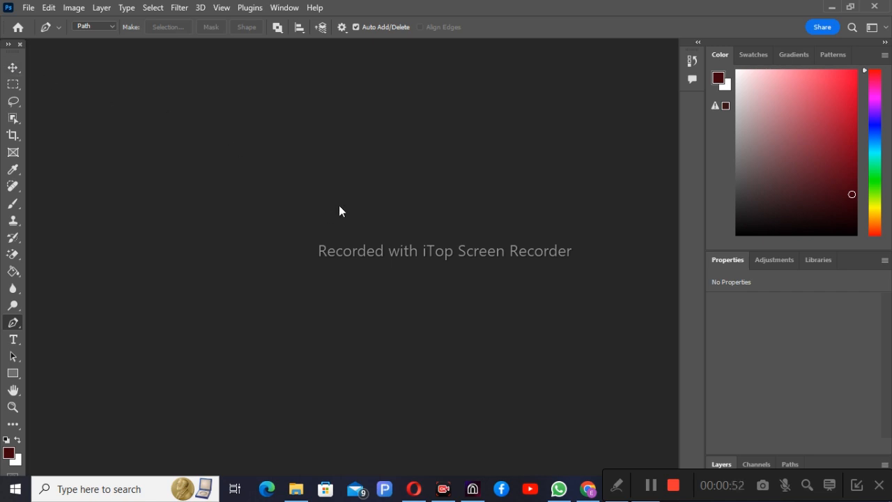
Open the desktop-wallpaper-barbie-doll image from the Desktop folder.
key(ctrl+o)
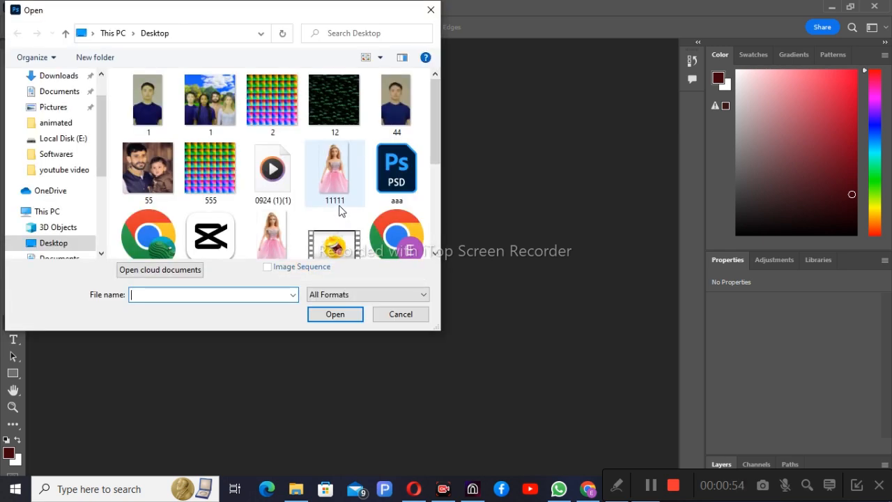
scroll(271, 126, down, 2)
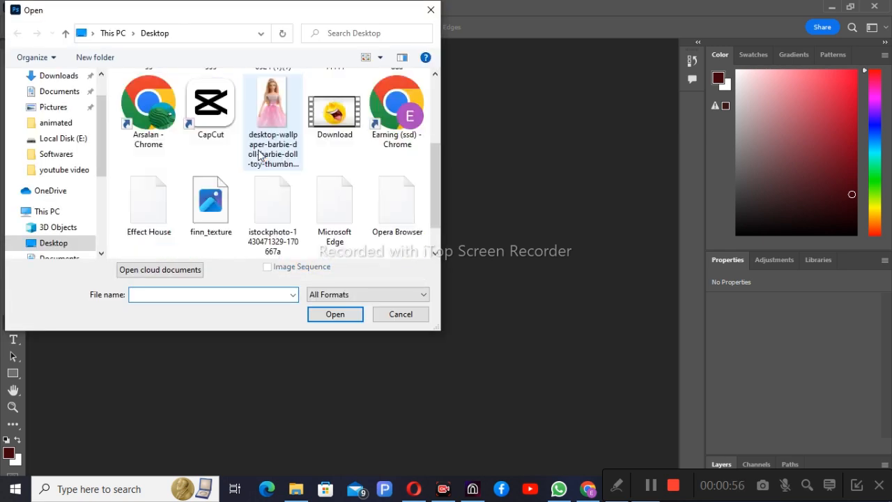
click(273, 119)
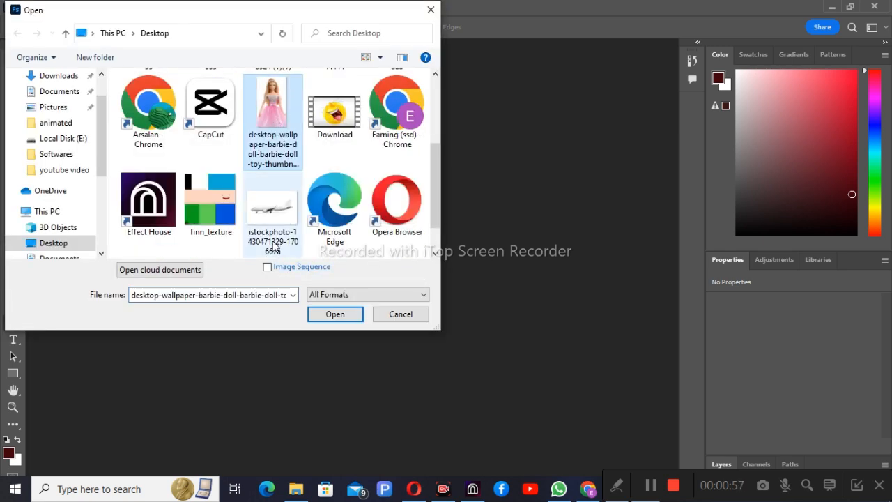
click(334, 313)
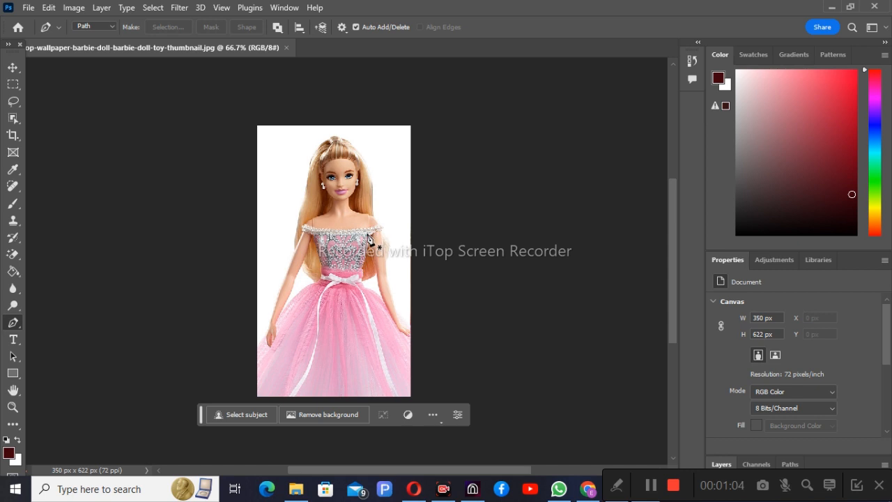
Try to move the Background layer with the Move tool and decline converting it to a normal layer.
click(12, 67)
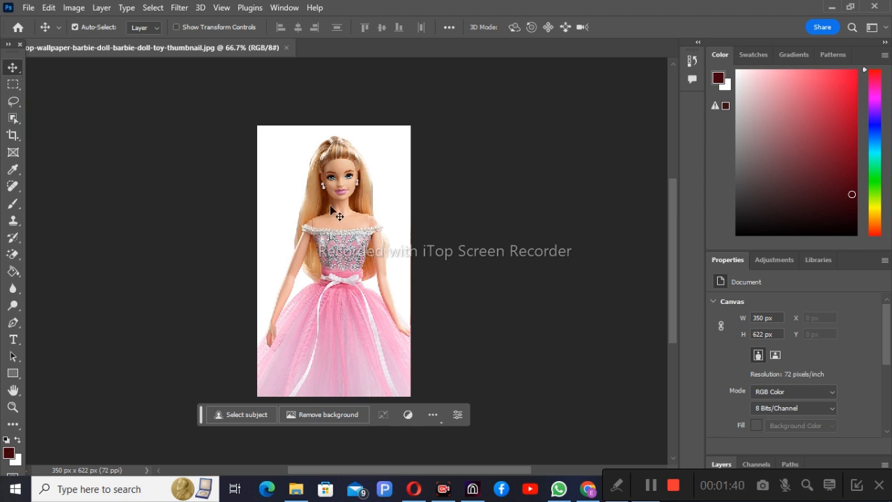
drag(332, 207, 344, 230)
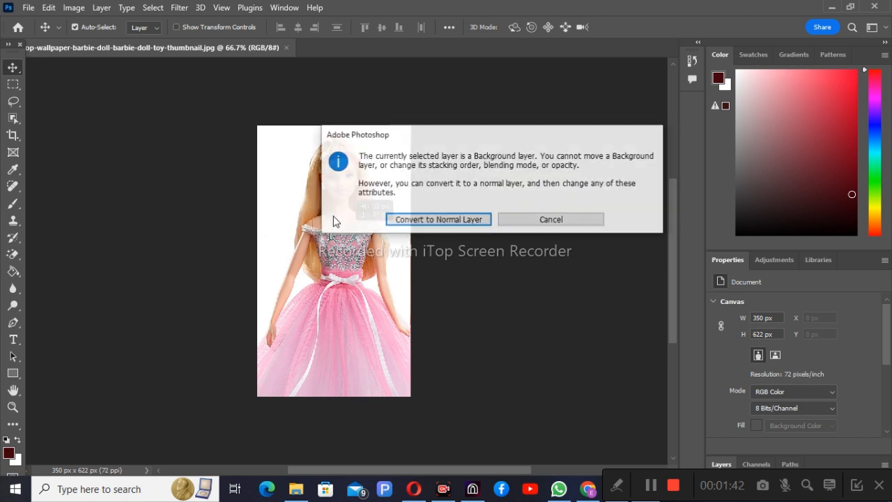
click(551, 220)
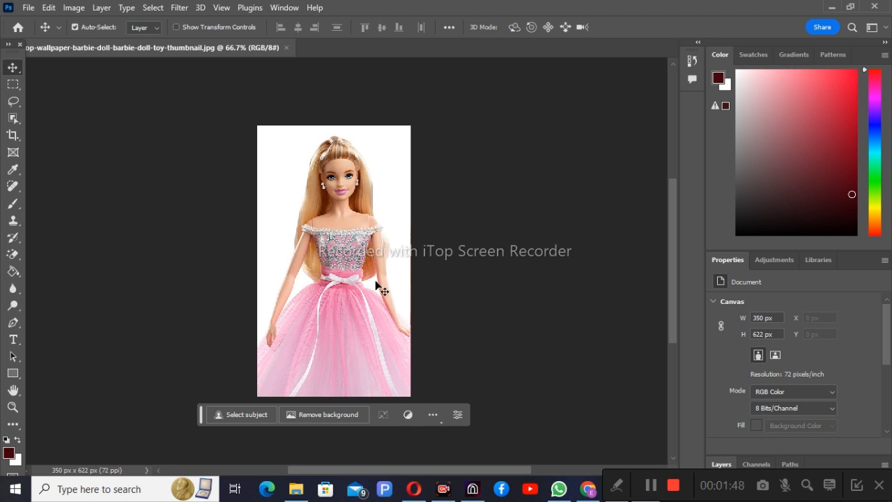
key(ctrl)
scroll(838, 463, down, 1)
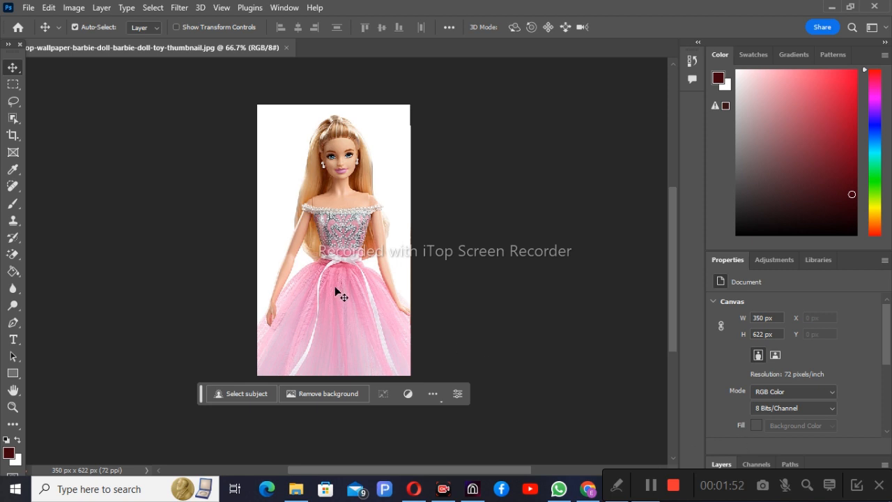
Copy a rectangular marquee selection around the doll's head to a new layer and check it with the Background briefly hidden.
click(13, 84)
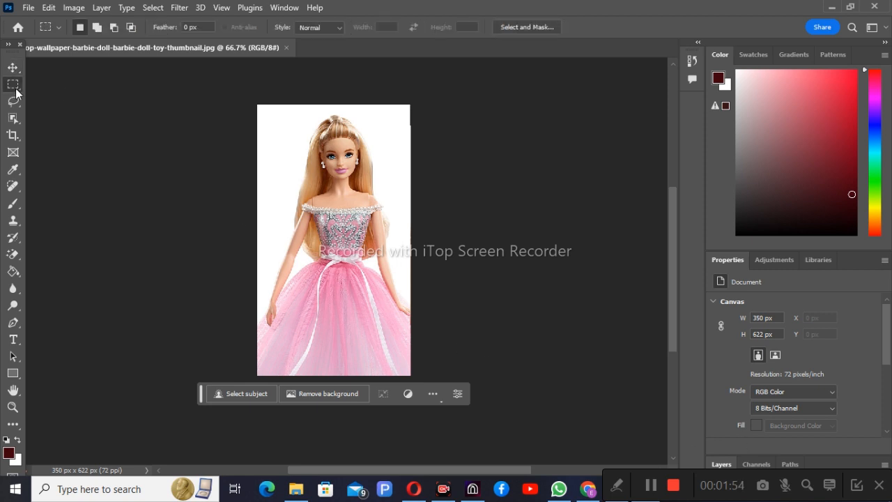
drag(282, 124, 393, 202)
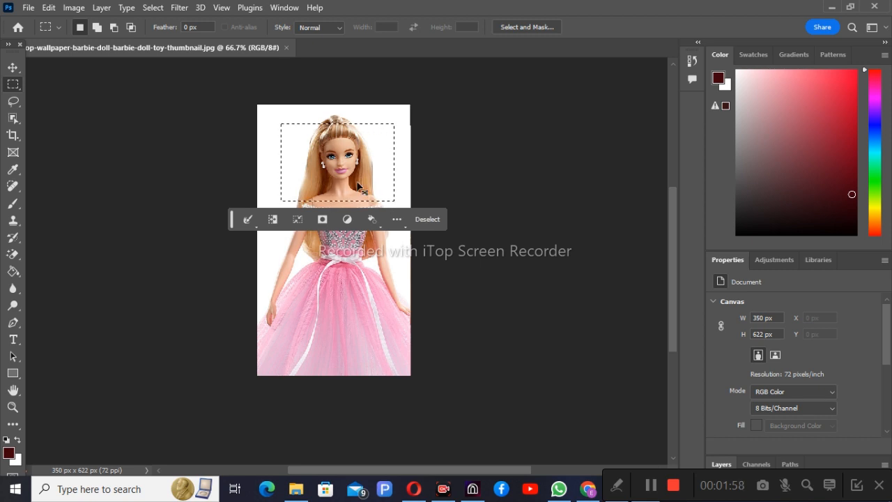
key(ctrl+j)
scroll(765, 408, down, 3)
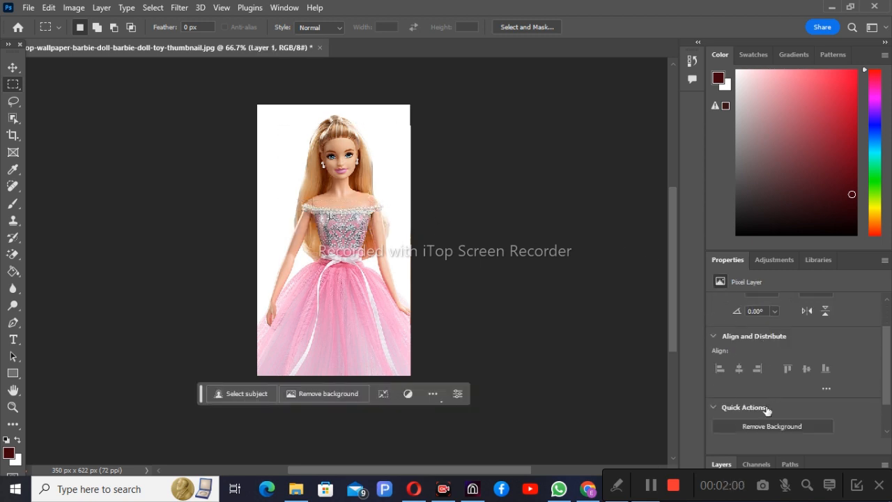
click(822, 460)
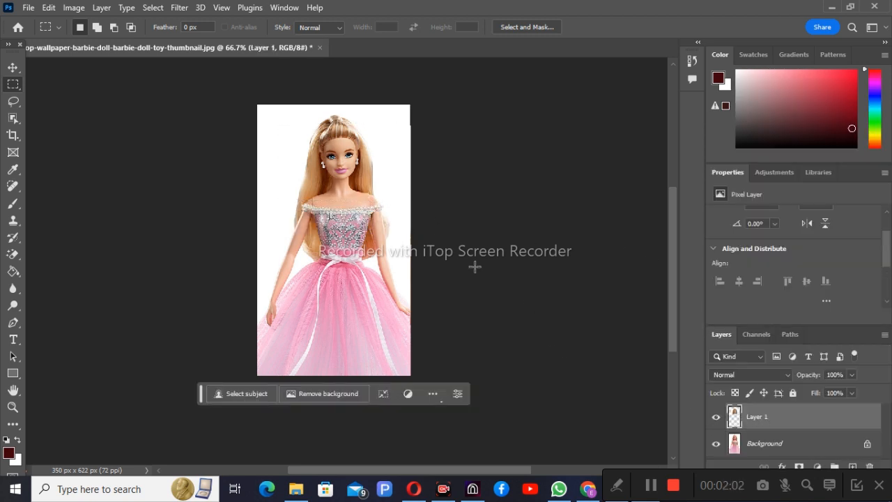
click(716, 444)
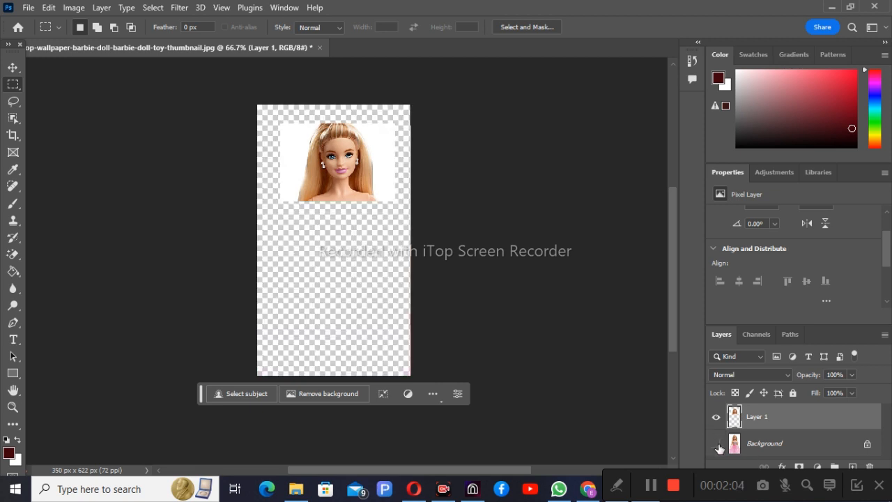
click(715, 443)
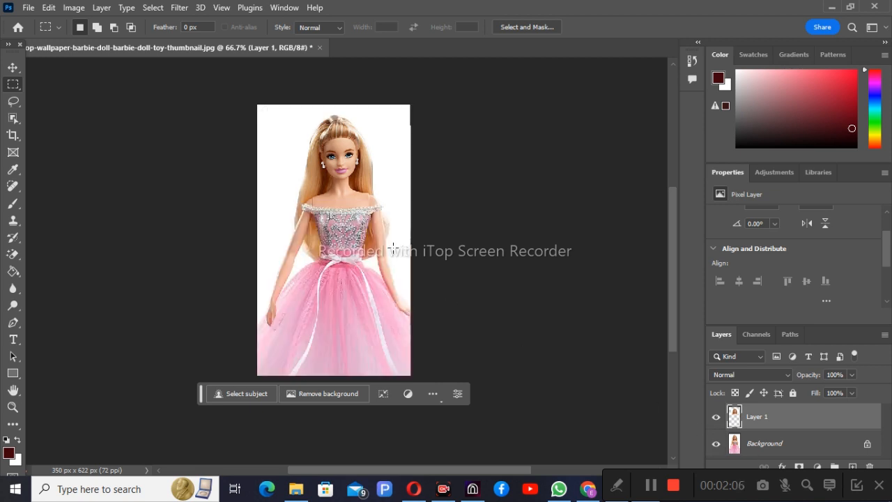
Move the copied head layer down over the doll's body with the Move tool and back up near the original head.
click(13, 66)
drag(336, 155, 329, 209)
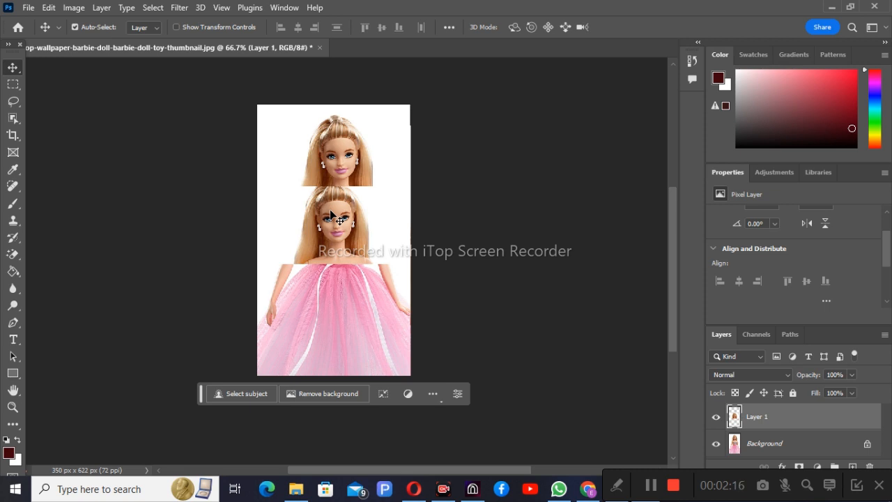
drag(329, 209, 331, 184)
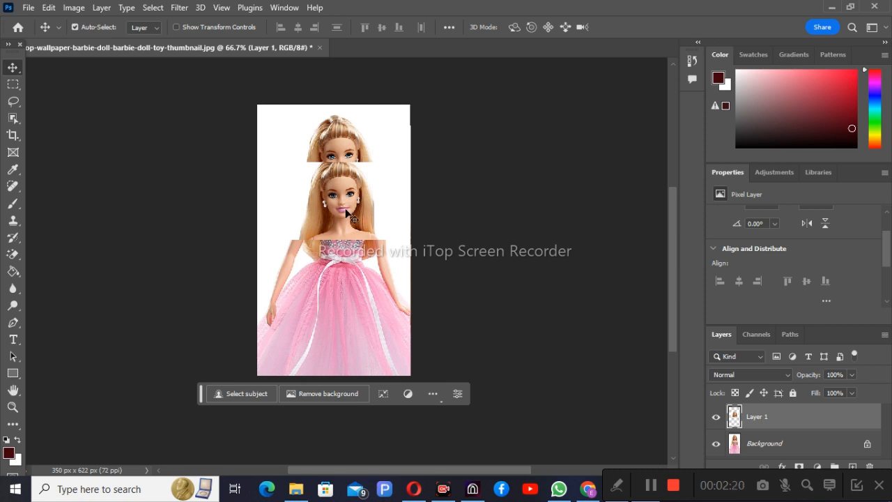
drag(346, 212, 345, 156)
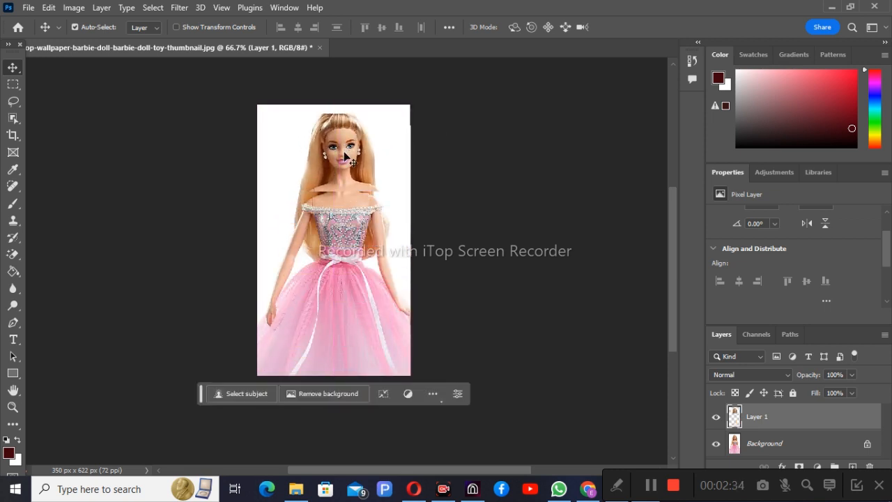
Undo the head layer's moves, the visibility changes, the layer copy and the rectangular selection.
key(ctrl)
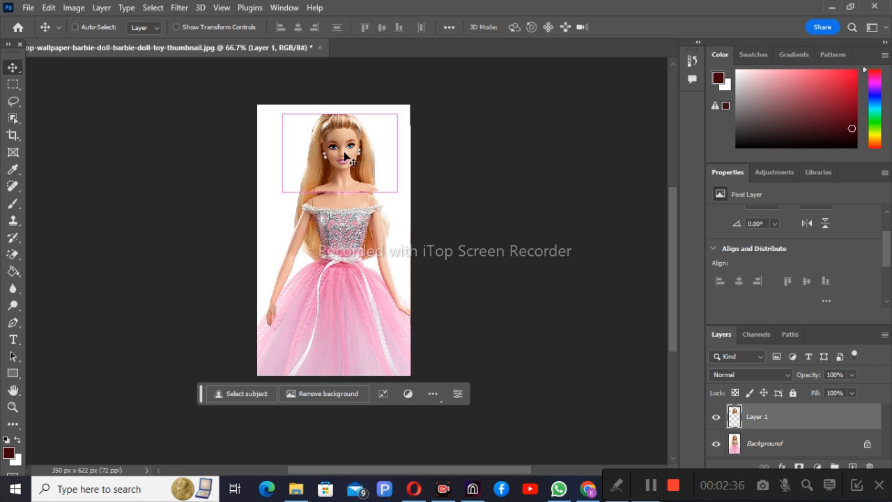
key(ctrl+z)
key(ctrl+z)
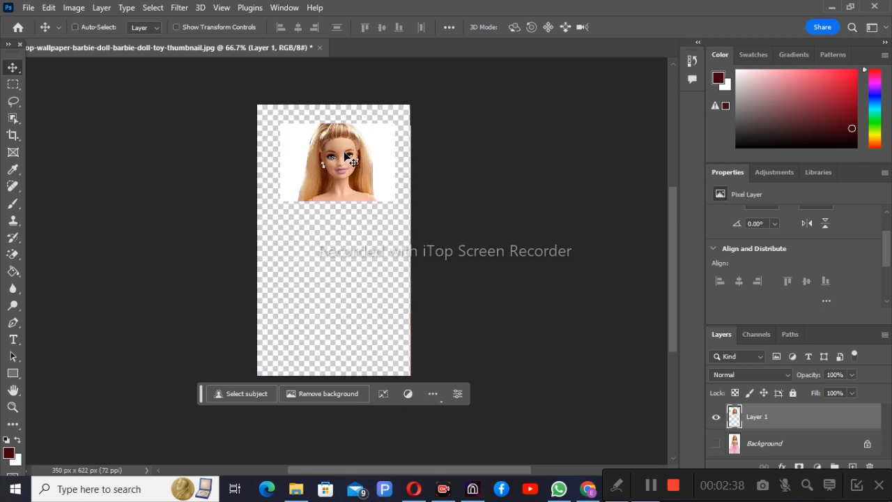
key(ctrl+z)
key(ctrl+z)
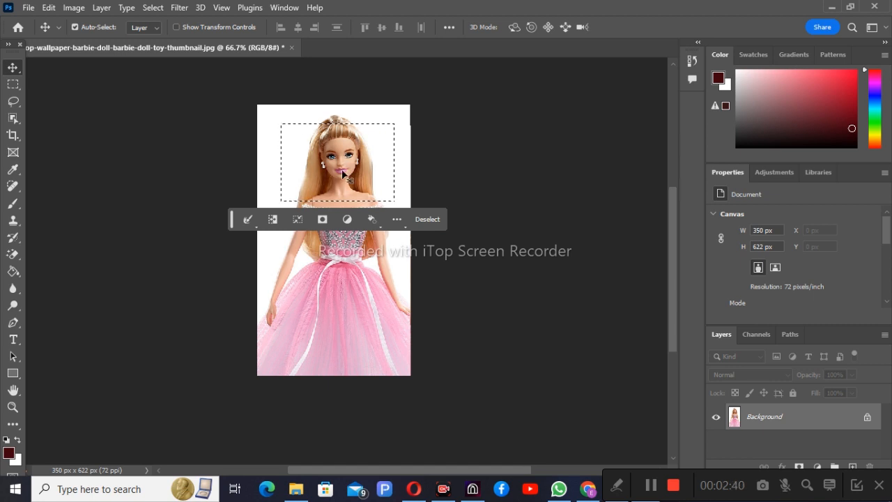
key(ctrl+z)
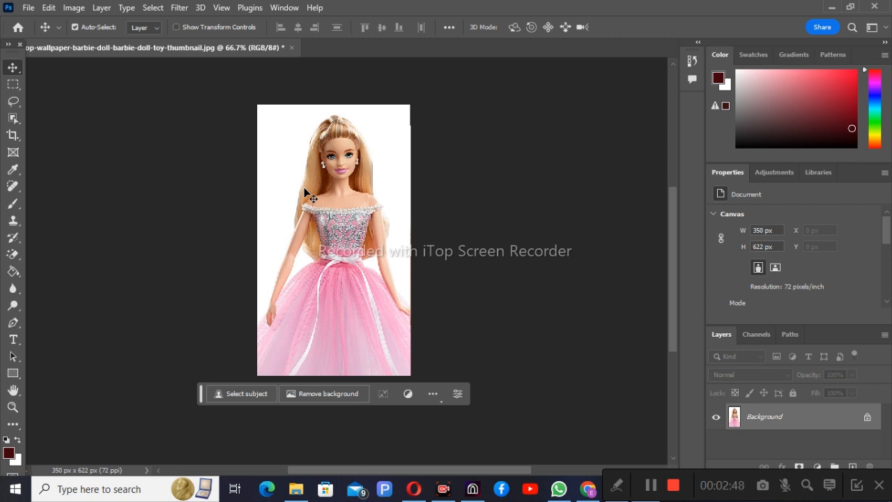
Draw a rectangular marquee selection about 282 by 229 px around the doll's head and shoulders.
click(13, 84)
drag(266, 114, 388, 213)
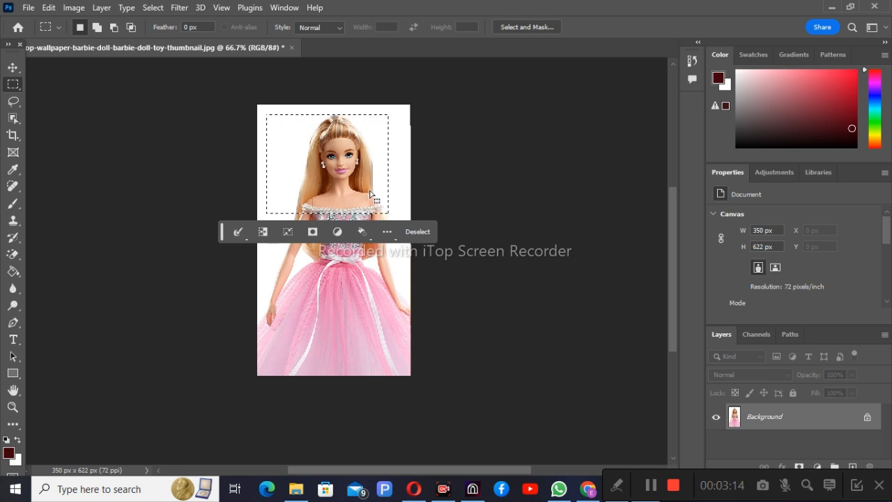
click(371, 233)
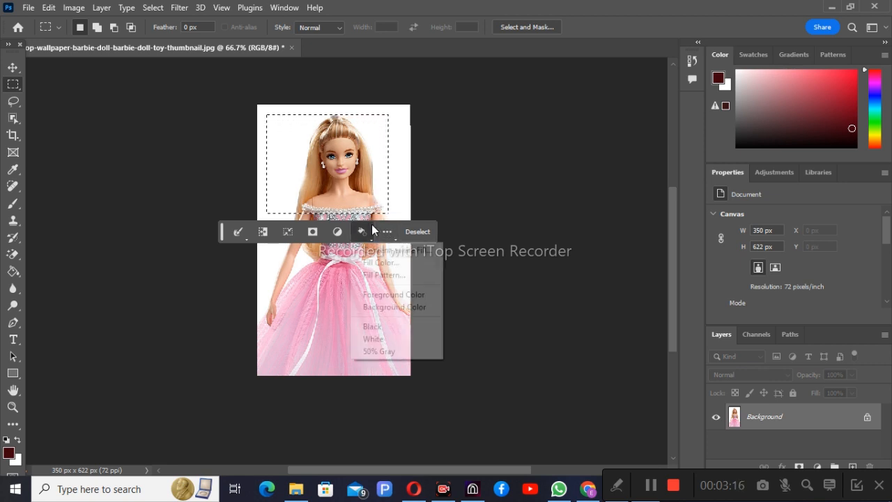
click(388, 260)
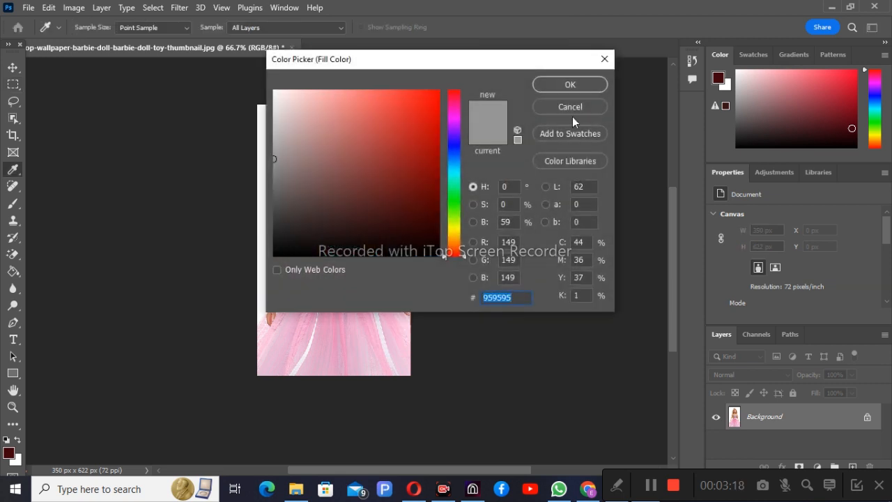
click(604, 58)
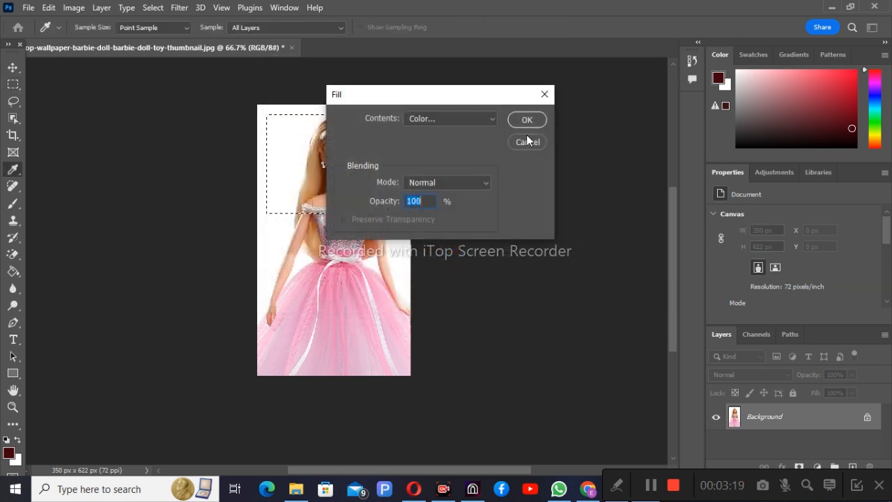
click(544, 94)
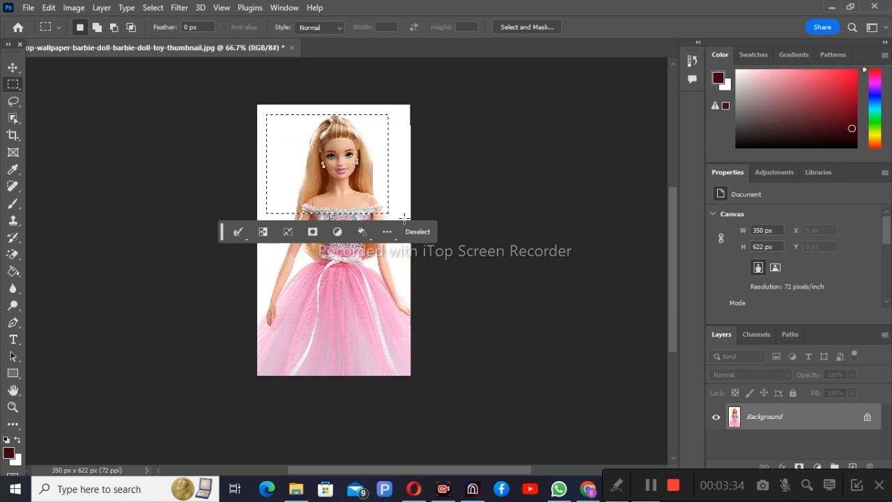
Try copying the selected area to a new layer and viewing it alone, undo the copy and deselect.
key(ctrl+j)
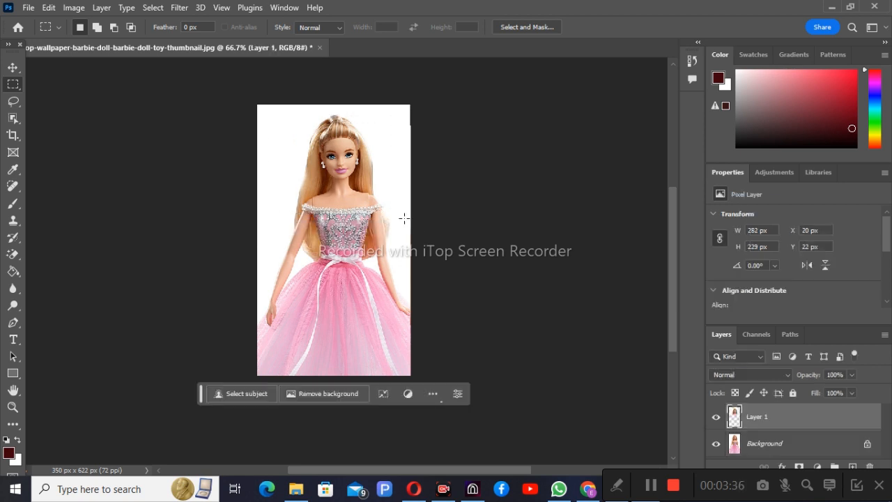
click(716, 443)
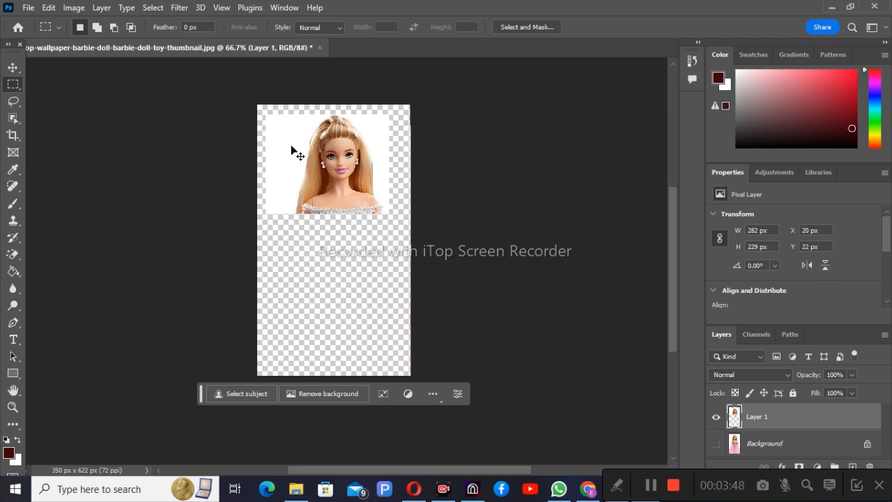
key(ctrl+z)
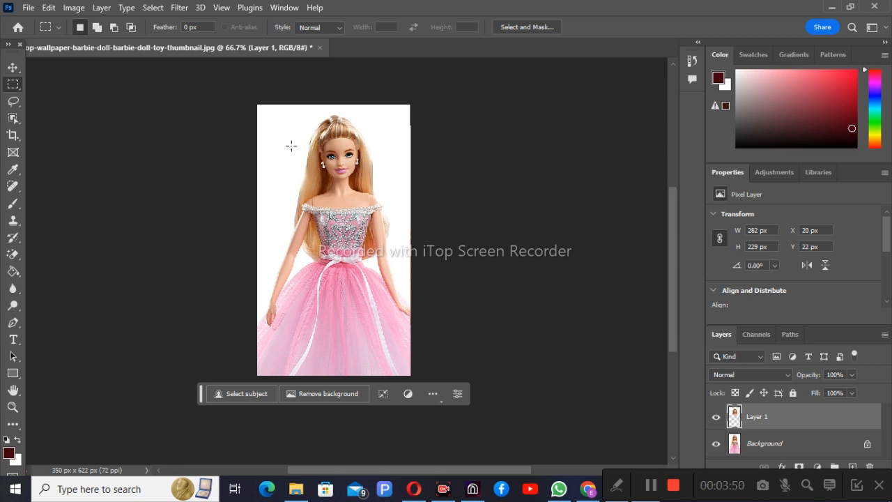
key(ctrl+z)
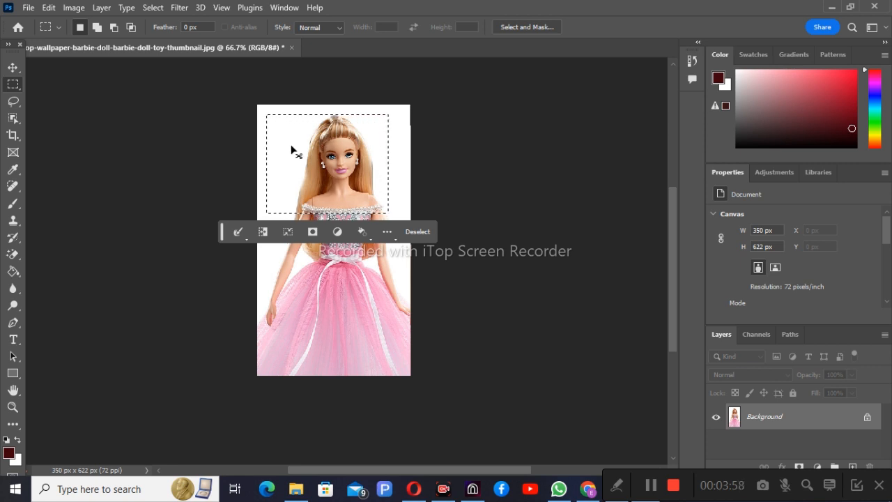
click(291, 146)
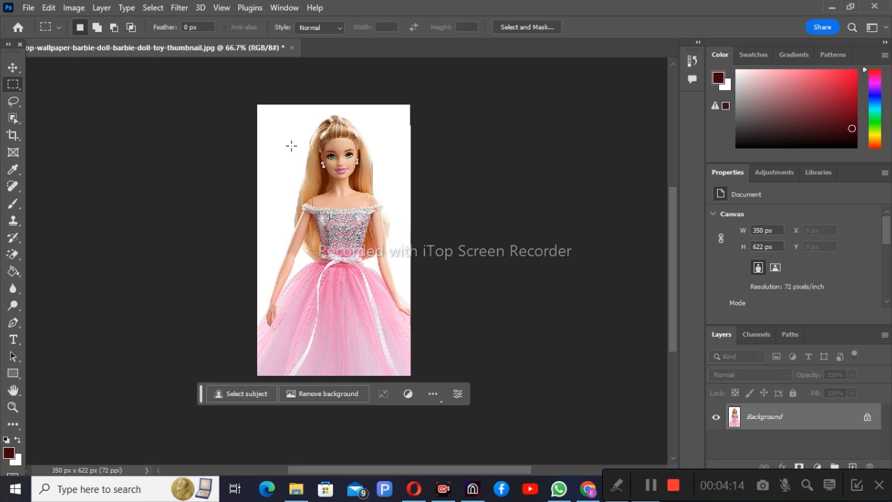
Draw two trial rectangular marquee selections around the doll's head and upper body, clearing each one.
drag(285, 127, 387, 232)
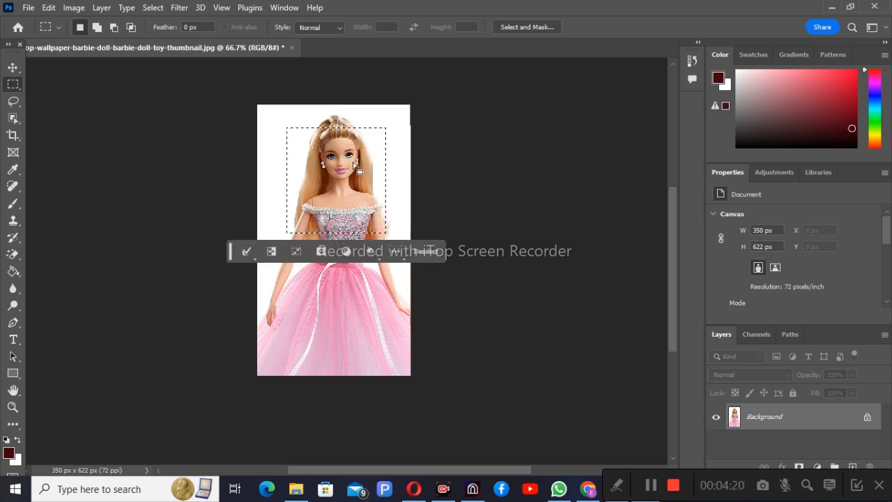
click(384, 194)
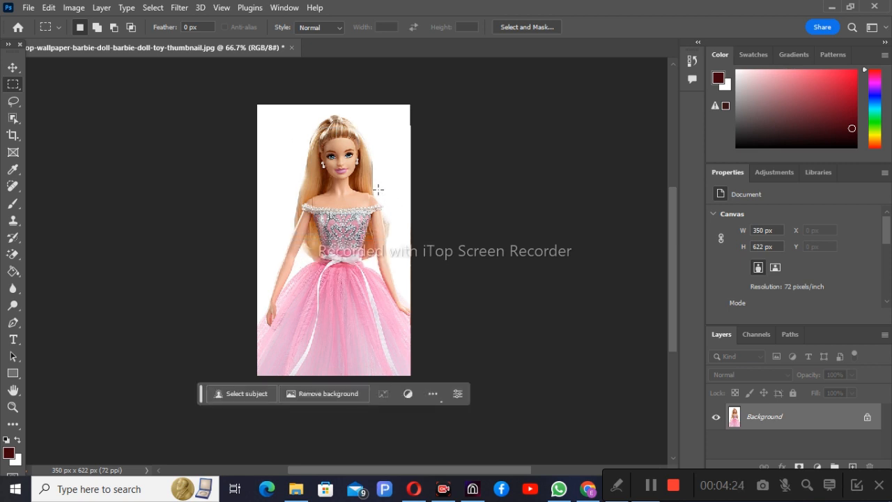
drag(295, 110, 378, 238)
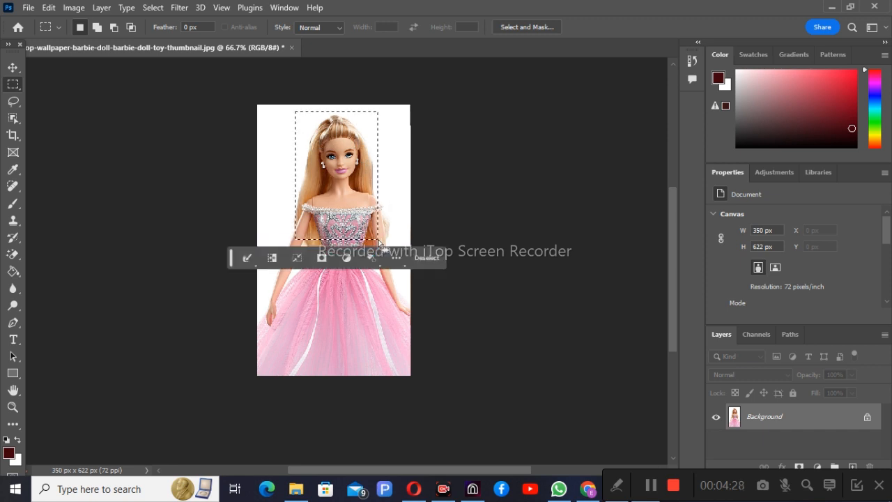
click(377, 238)
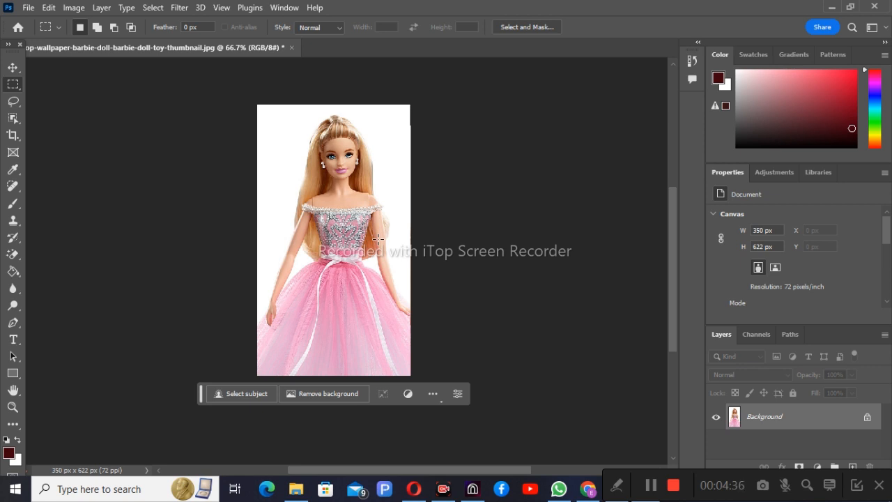
right_click(20, 91)
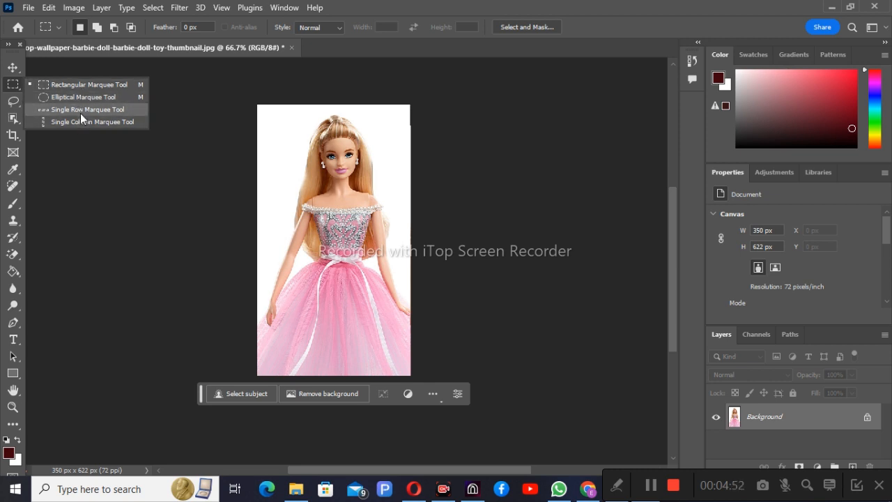
click(17, 69)
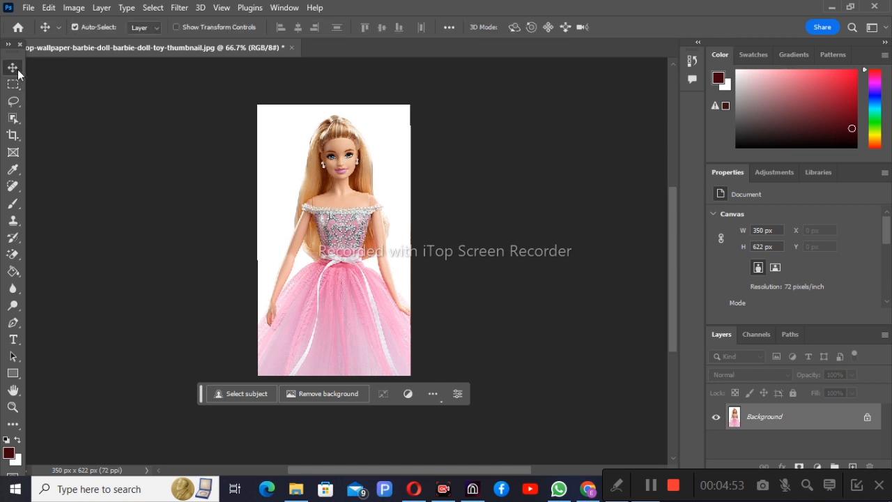
click(18, 104)
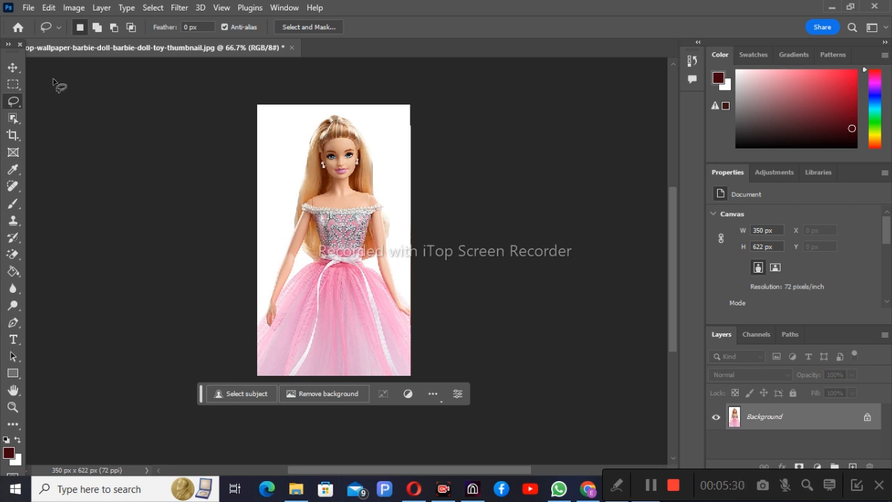
Draw a small rectangular marquee in the white area beside the doll's head, set the foreground color to white, and deselect.
click(13, 85)
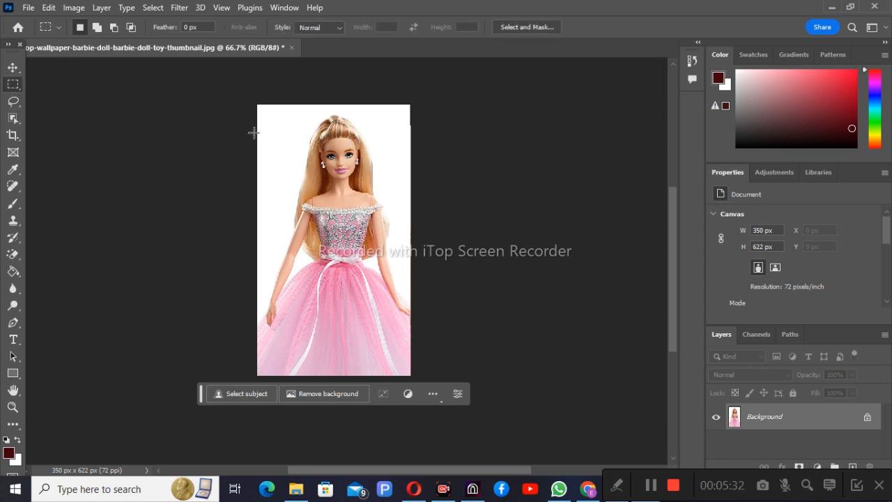
drag(270, 131, 299, 158)
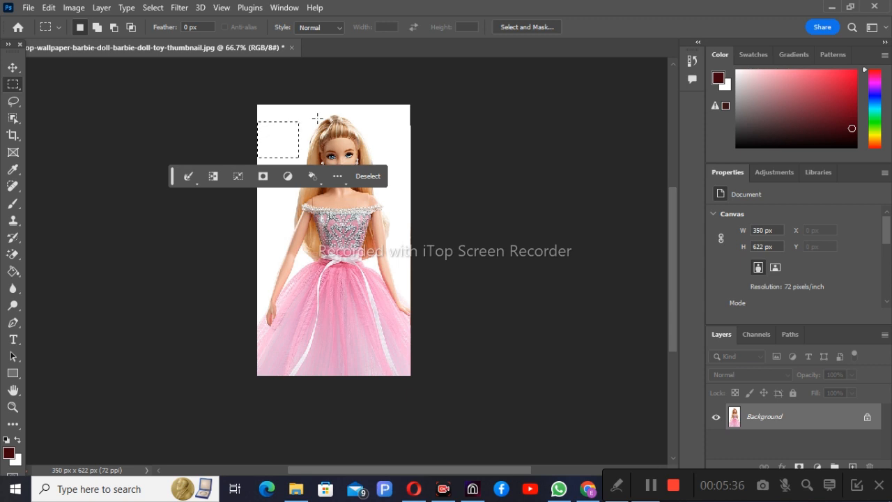
drag(851, 128, 735, 72)
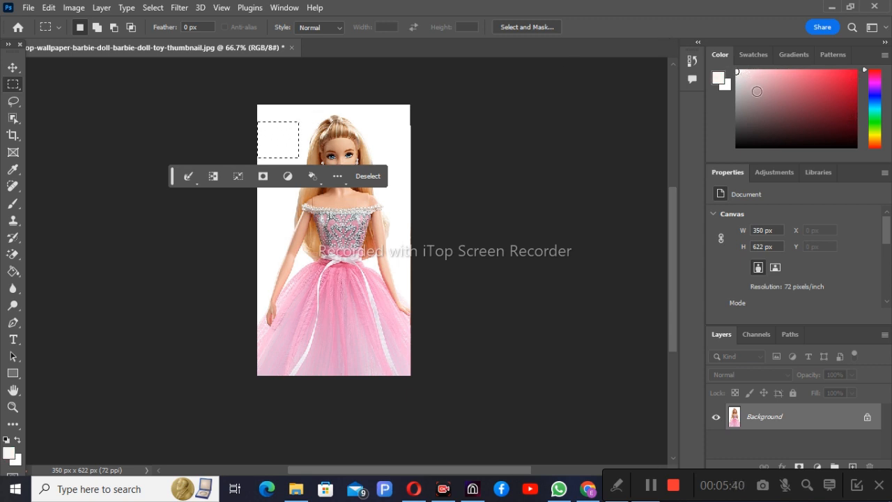
key(ctrl+d)
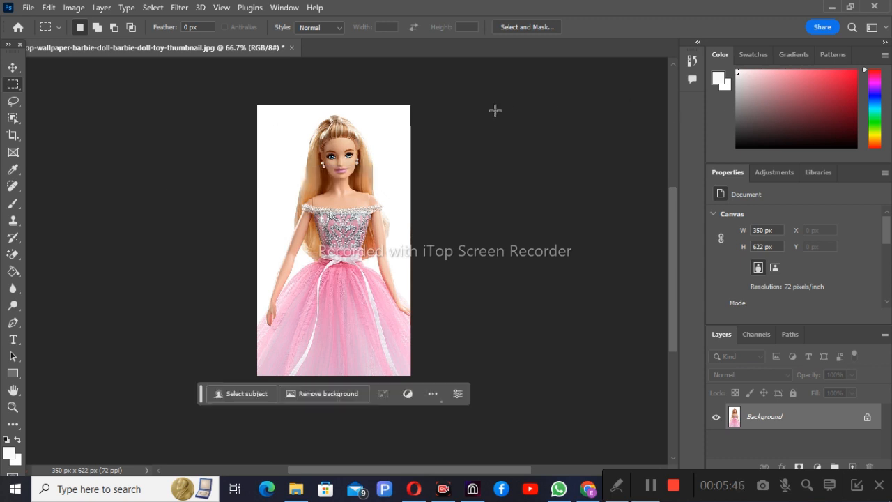
Activate the standard Lasso tool for freehand selections.
click(20, 104)
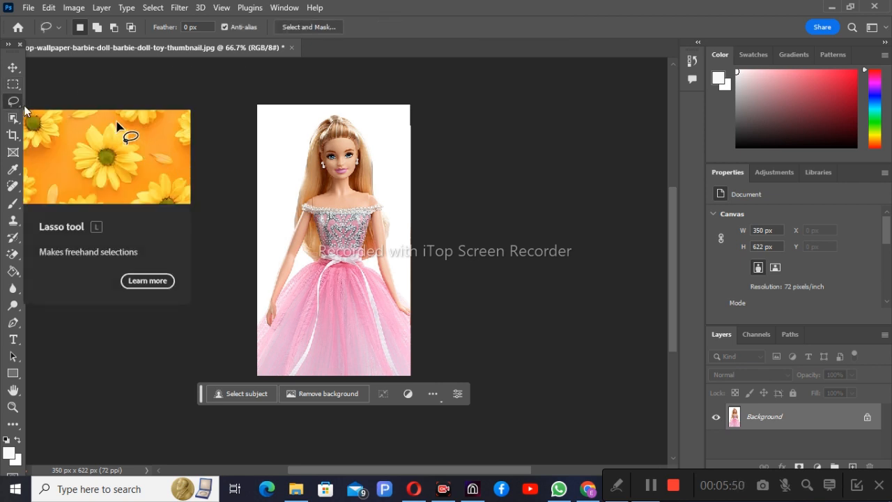
right_click(20, 106)
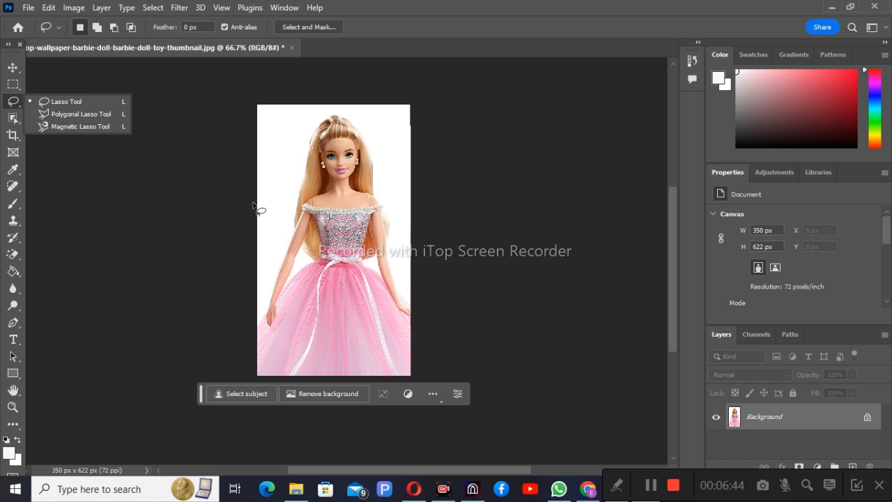
click(76, 101)
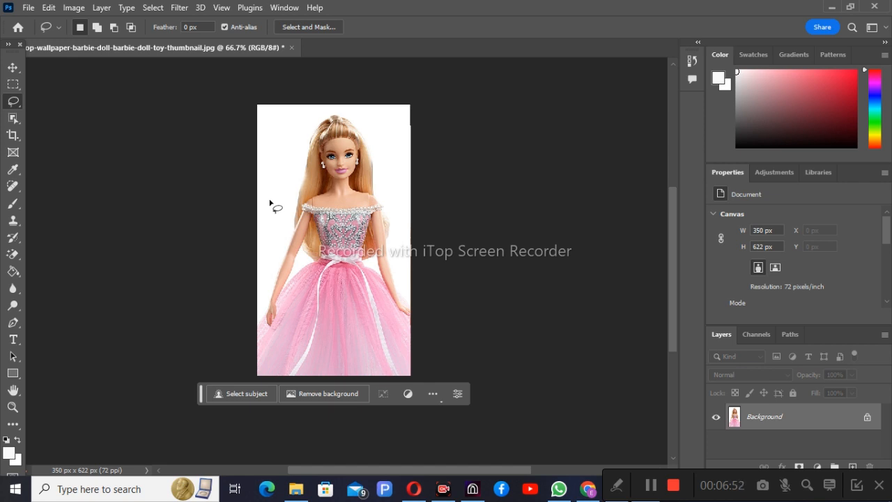
Try to trace a freehand lasso outline at 200% zoom from the doll's hand up along the lower arm.
ctrl+click(259, 318)
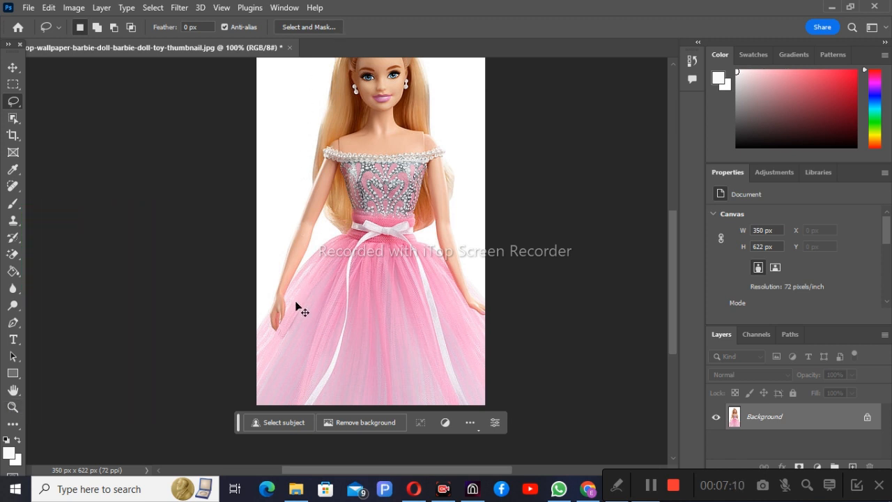
key(ctrl+space)
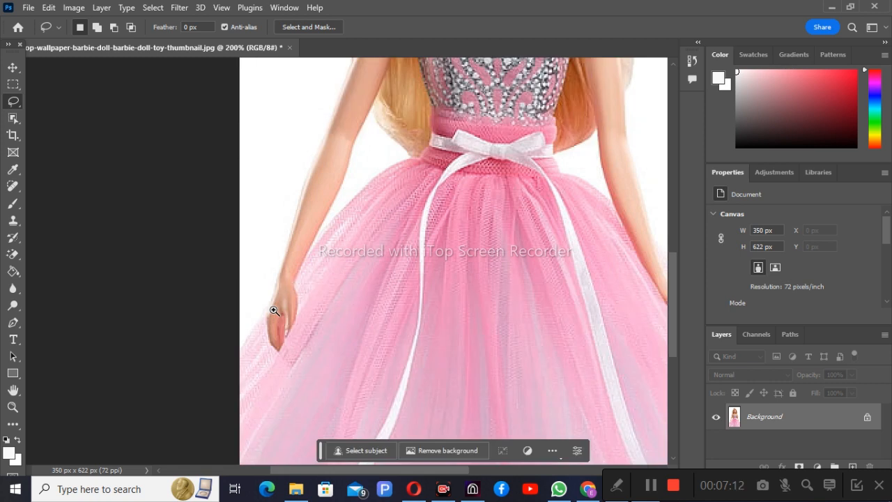
right_click(275, 313)
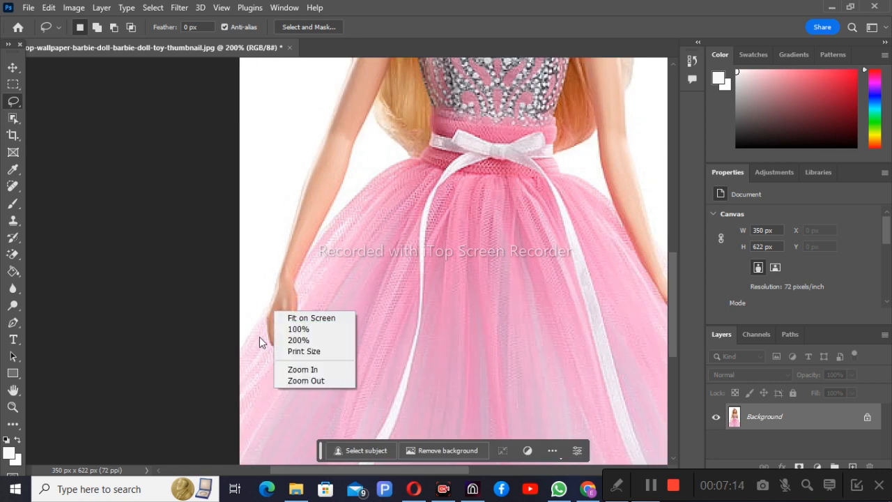
click(245, 315)
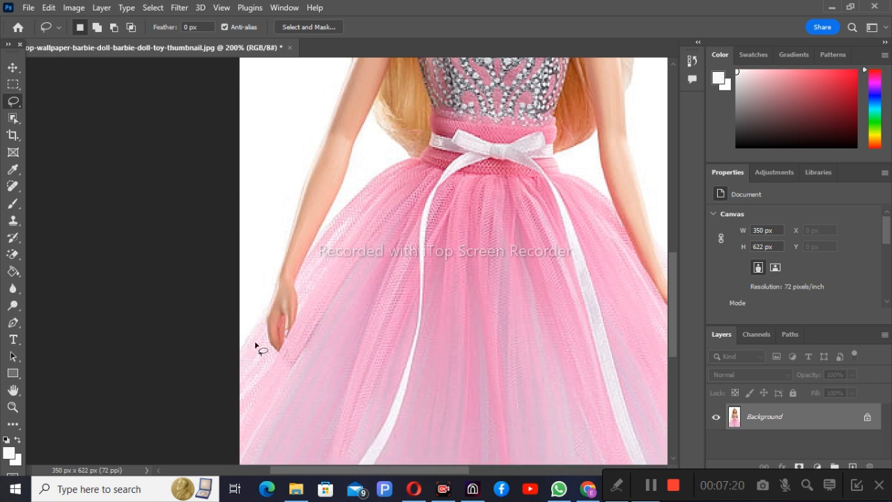
right_click(257, 342)
click(257, 347)
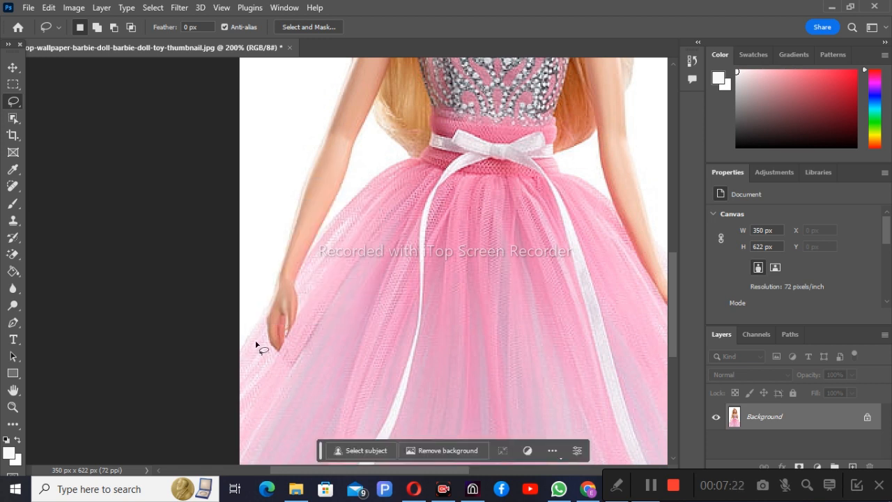
mouse_move(258, 354)
mouse_down()
mouse_move(287, 343)
mouse_move(242, 350)
mouse_move(264, 325)
mouse_up()
click(259, 353)
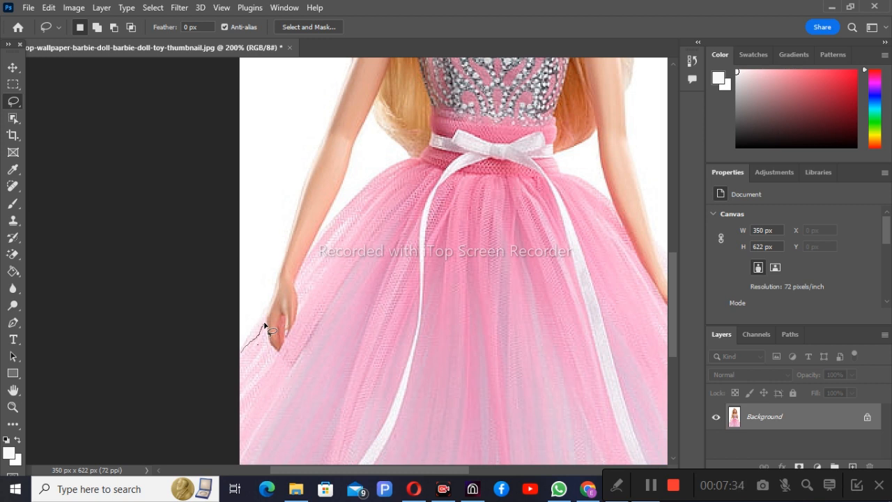
mouse_move(264, 325)
mouse_down()
mouse_move(354, 70)
mouse_move(307, 322)
mouse_move(324, 252)
mouse_move(317, 273)
mouse_up()
key(space)
click(318, 268)
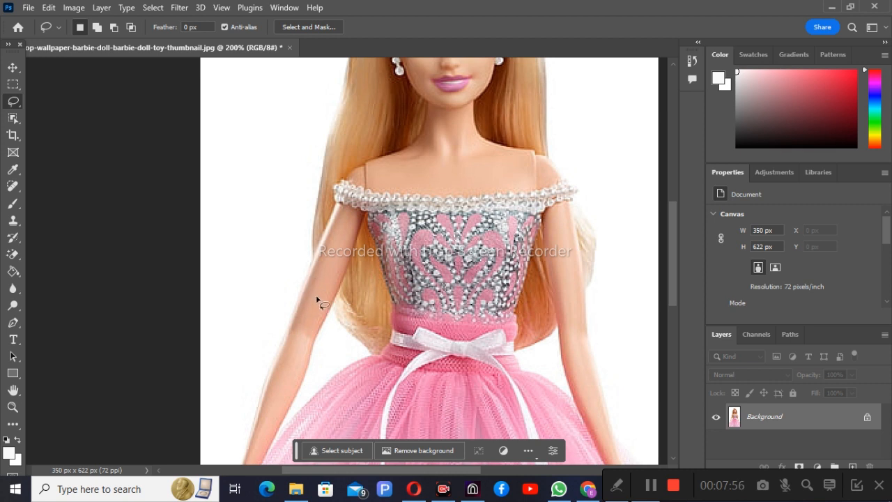
Try filling a narrow lassoed strip along the outside of the doll's arm with the background color, and deselect.
scroll(318, 302, down, 2)
scroll(285, 330, down, 1)
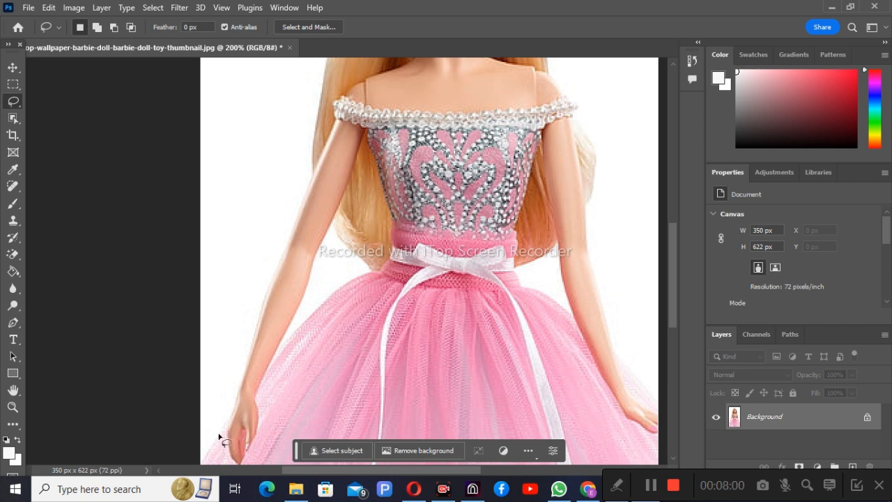
mouse_move(219, 428)
mouse_down()
mouse_move(241, 401)
mouse_move(302, 204)
mouse_move(283, 359)
mouse_move(302, 313)
mouse_move(293, 312)
mouse_move(293, 293)
mouse_move(308, 204)
mouse_up()
key(space)
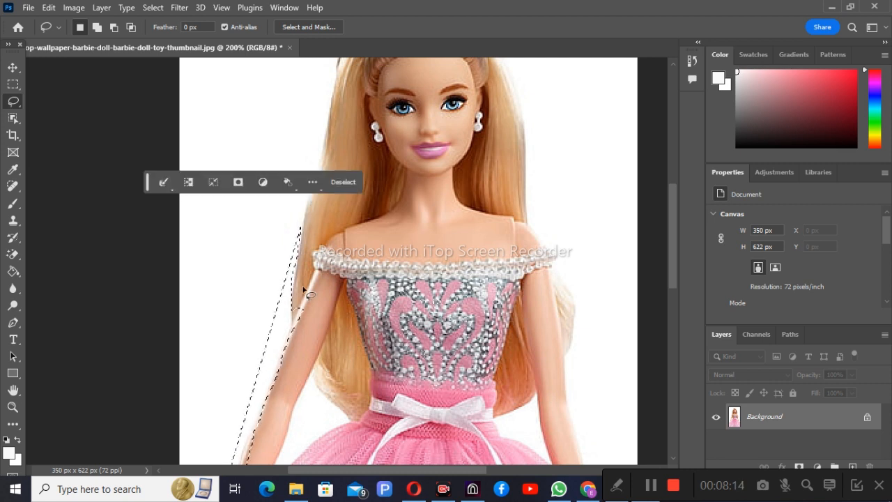
key(ctrl+BackSpace)
key(ctrl+d)
Lasso a trial outline along the doll's arm and hair up to the head, and clear the selection.
drag(272, 341, 312, 266)
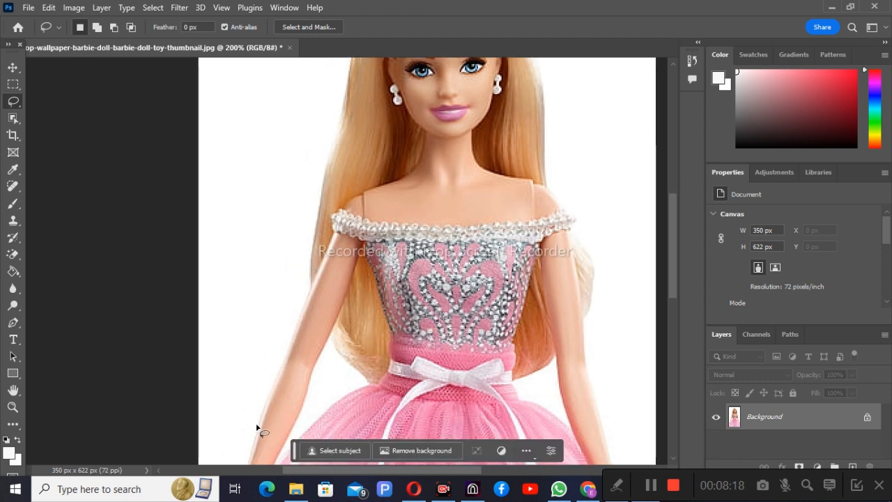
mouse_move(257, 428)
mouse_down()
mouse_move(314, 302)
mouse_move(315, 145)
mouse_move(355, 71)
mouse_move(344, 89)
mouse_move(346, 179)
mouse_move(360, 118)
mouse_up()
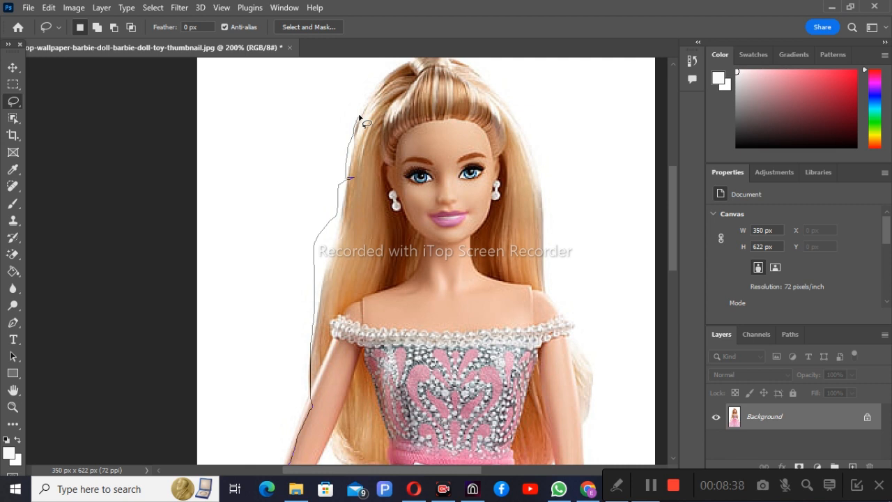
drag(359, 118, 359, 119)
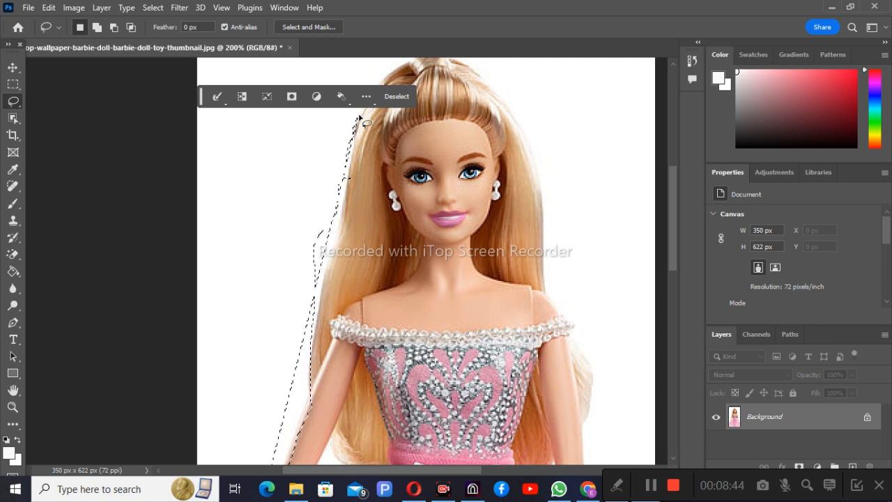
click(303, 205)
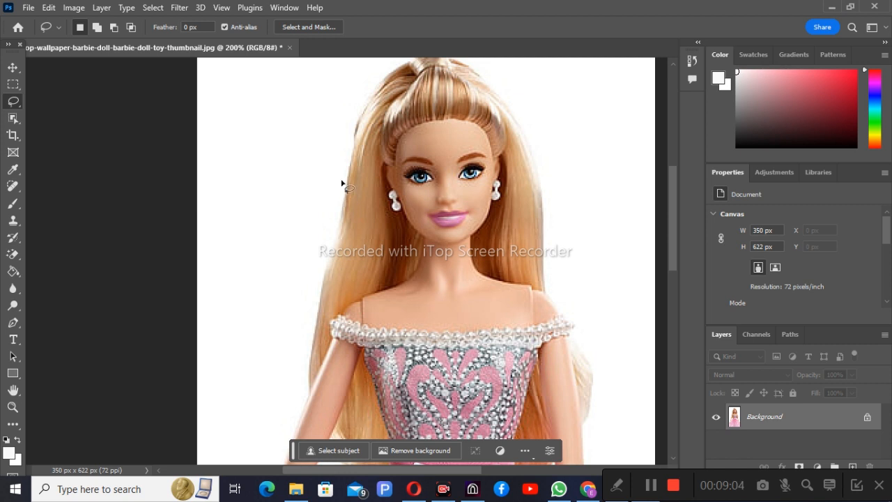
Lasso the loose hair outside the doll's upper arm below the shoulder and remove it with a Content-Aware fill.
scroll(341, 331, down, 1)
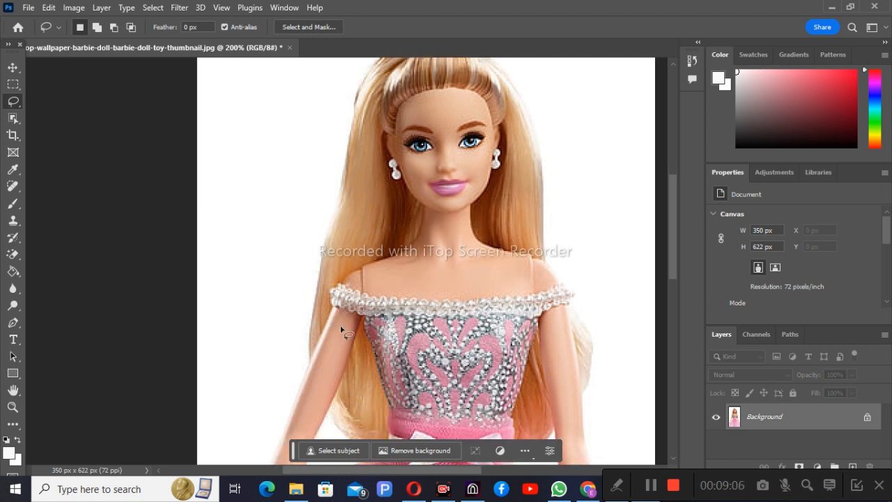
scroll(349, 338, down, 1)
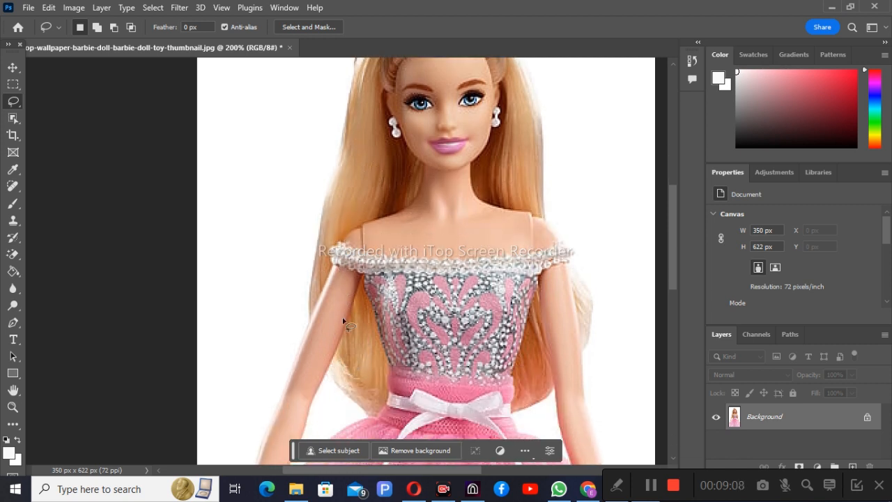
scroll(485, 352, down, 1)
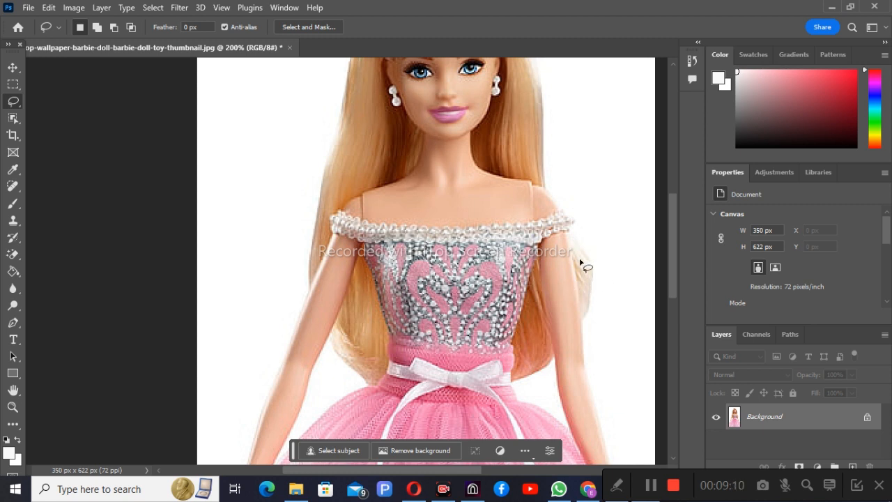
drag(565, 238, 581, 314)
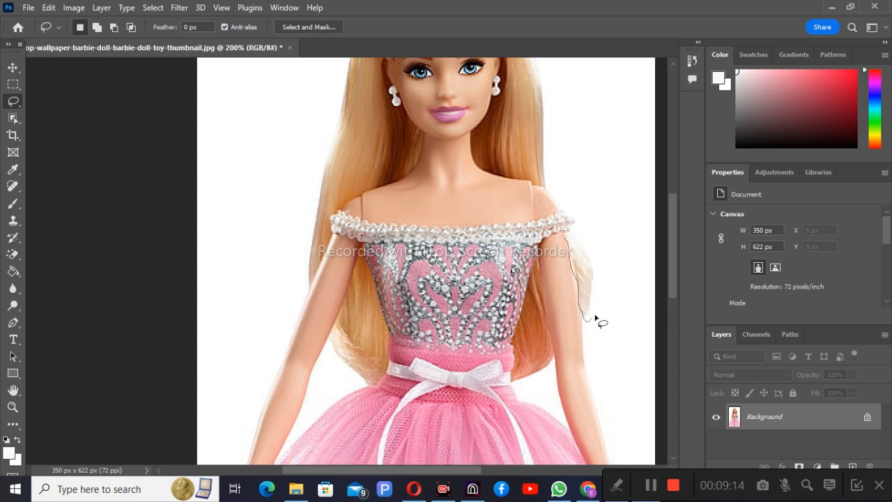
drag(569, 239, 569, 239)
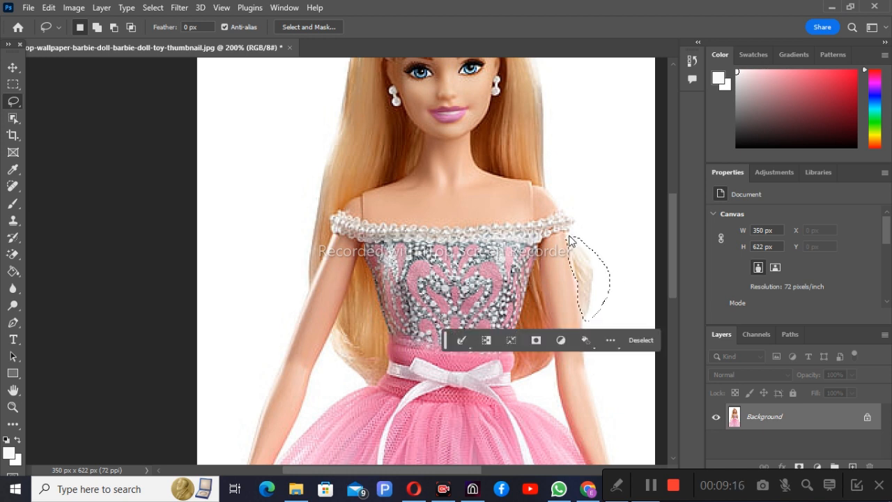
key(shift+BackSpace)
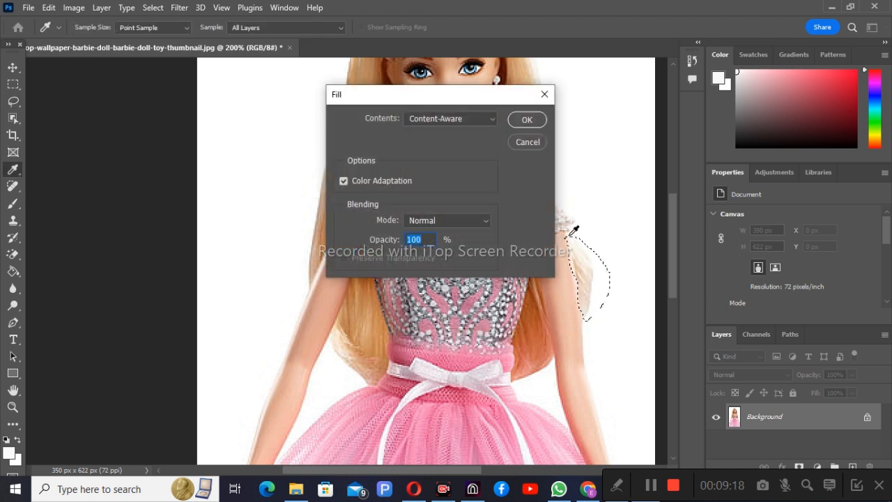
click(522, 120)
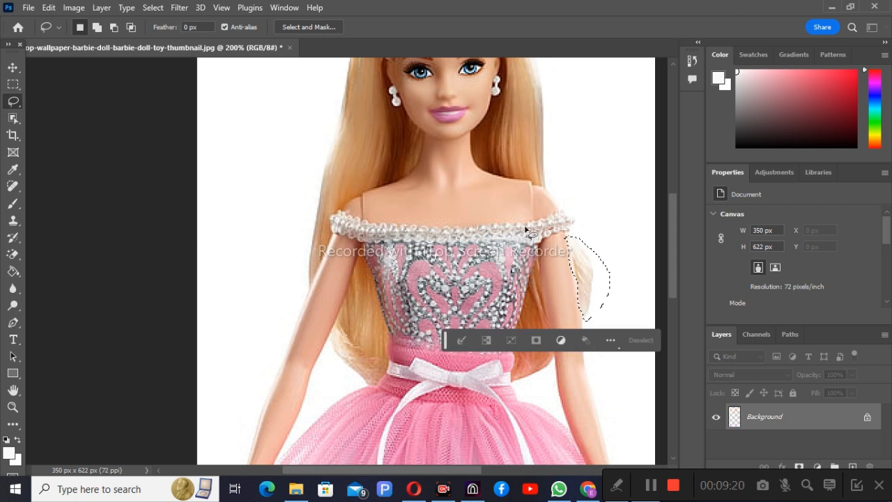
click(650, 162)
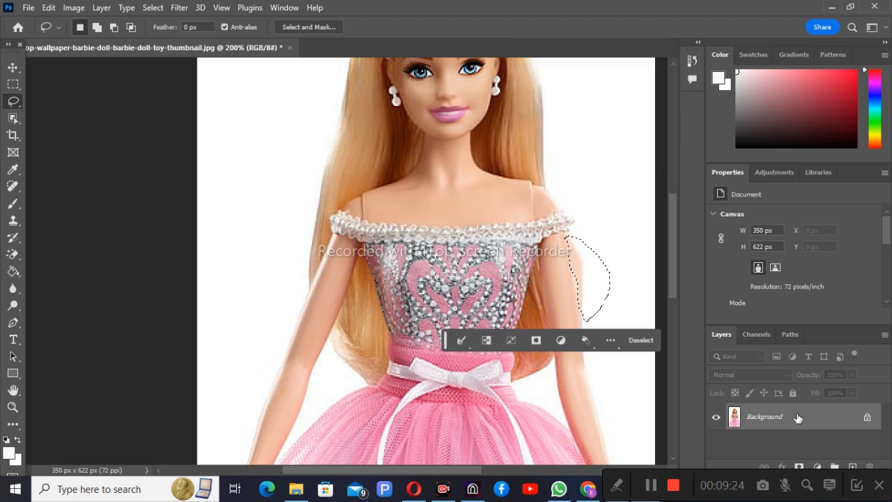
Convert the locked Background into a regular editable layer with the default settings, and clear the lasso selection.
double_click(798, 417)
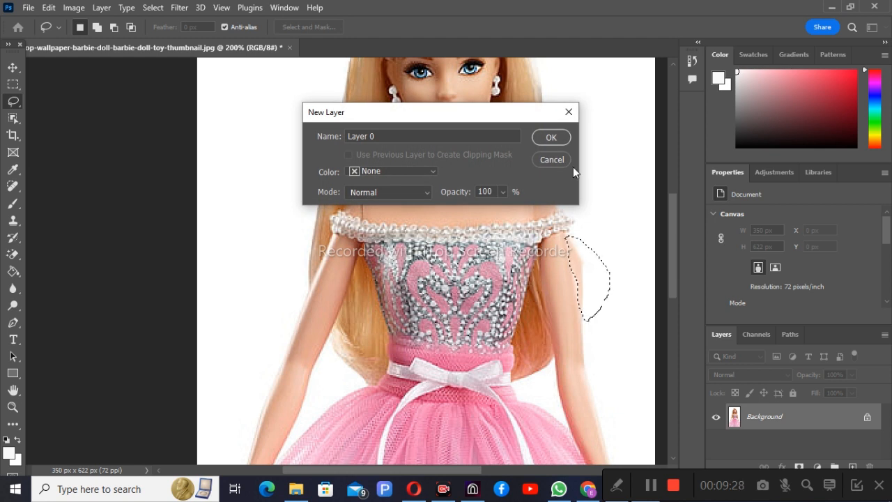
click(551, 139)
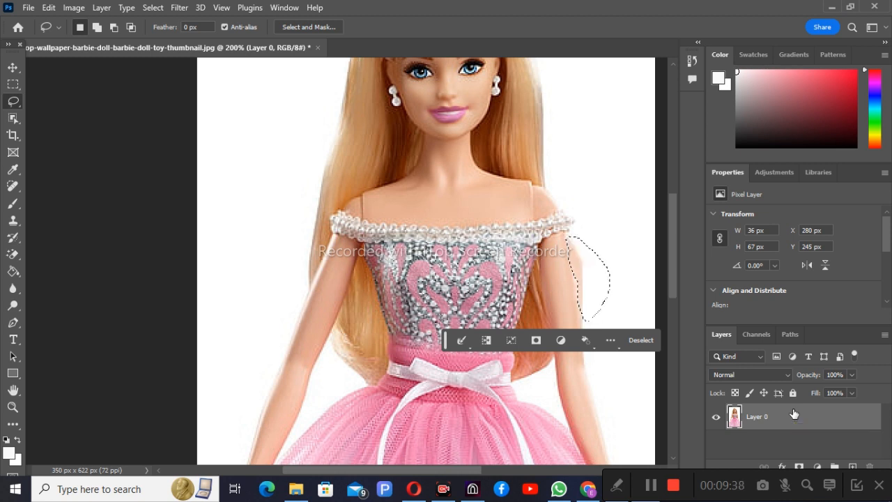
key(ctrl+d)
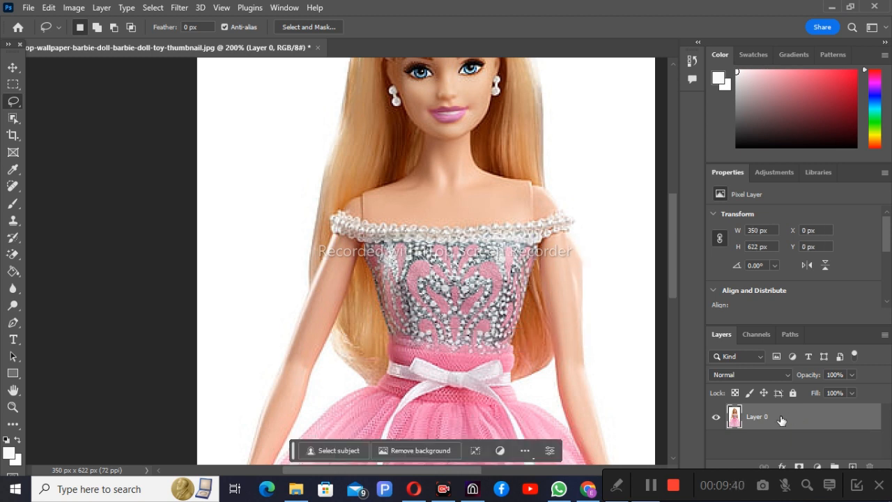
scroll(488, 338, up, 1)
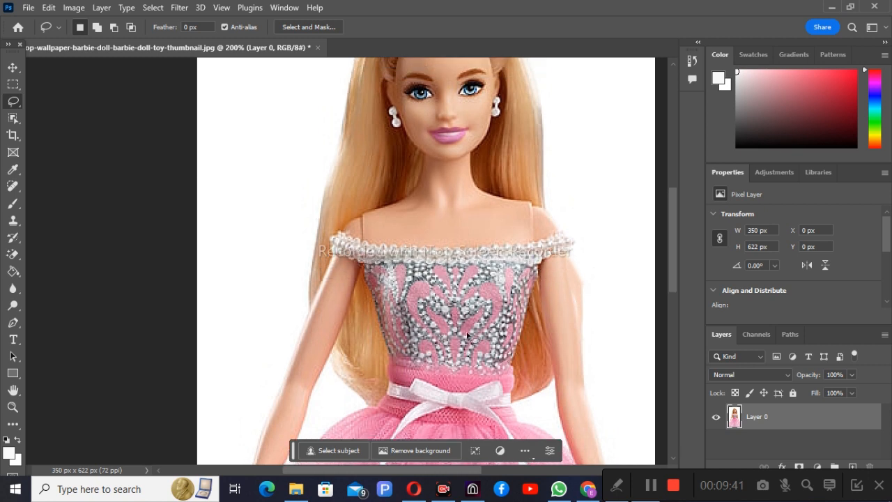
Try outlining the doll's hand on the image's left side with the Polygonal Lasso, and clear the selection.
right_click(22, 104)
click(67, 115)
scroll(317, 285, down, 2)
scroll(317, 286, down, 3)
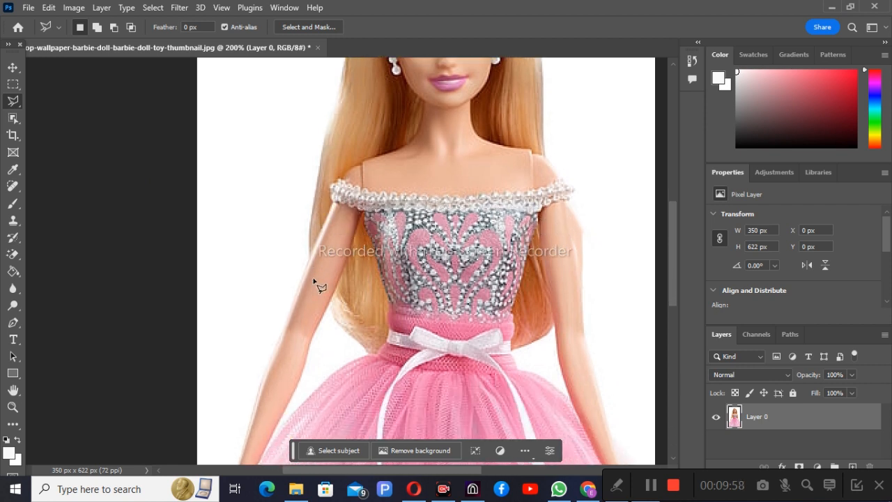
click(224, 433)
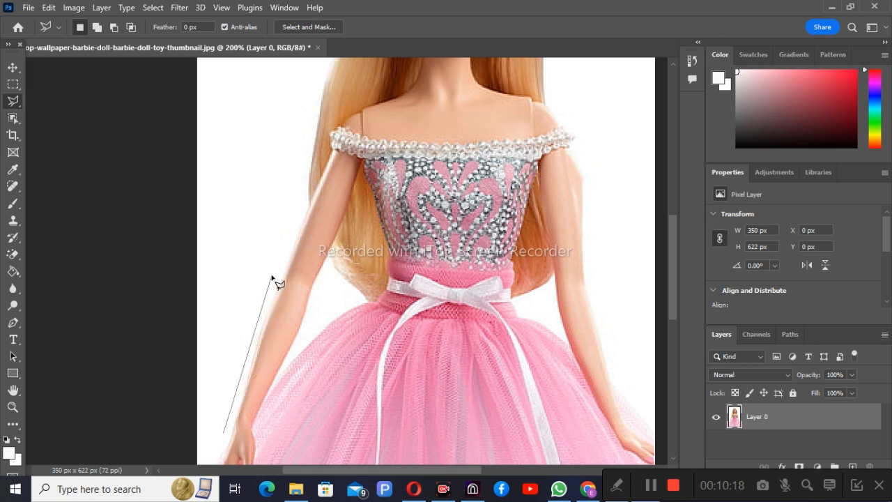
scroll(249, 442, down, 3)
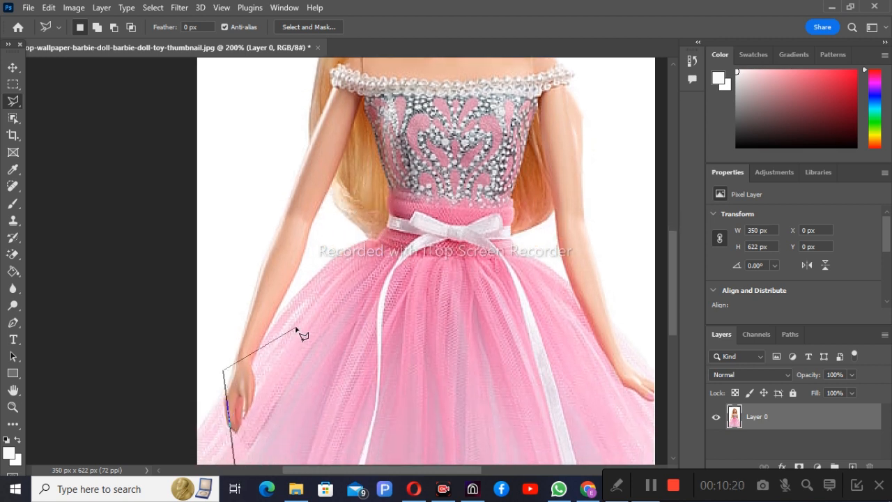
click(296, 328)
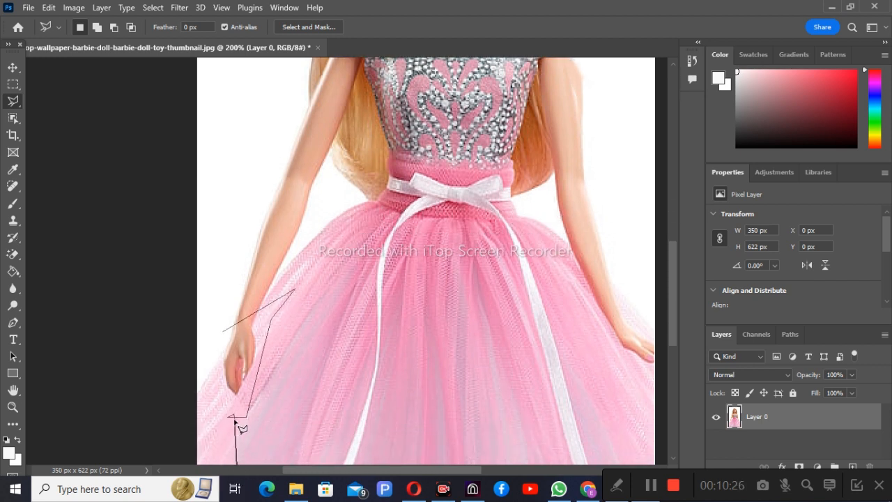
double_click(235, 417)
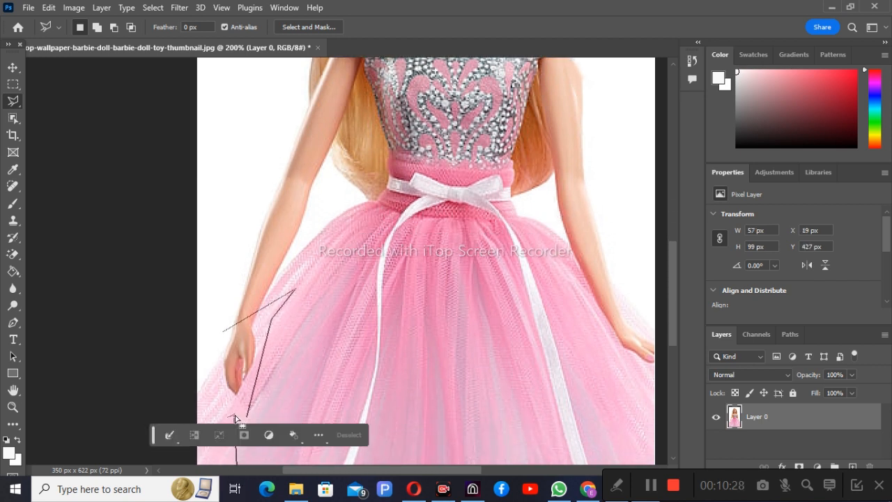
key(ctrl+d)
Outline the white background left of the doll's hand, arm and hair with the Polygonal Lasso, about 129 by 390 px.
scroll(296, 400, down, 3)
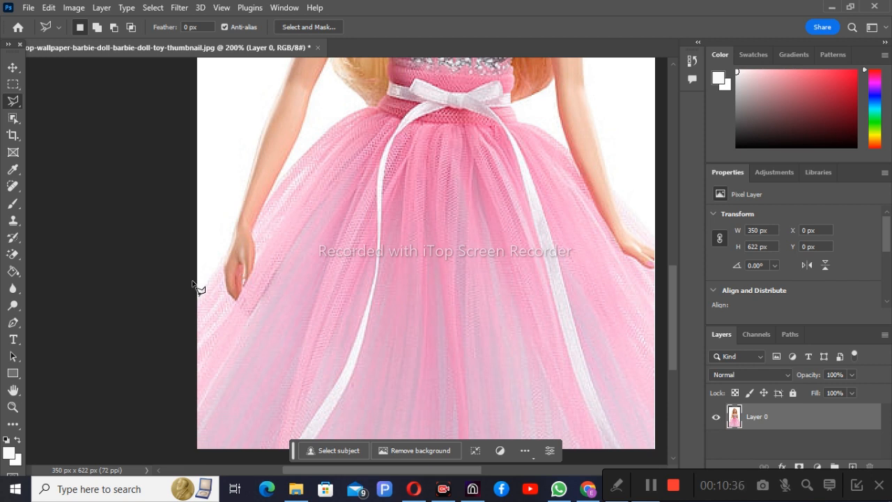
click(193, 281)
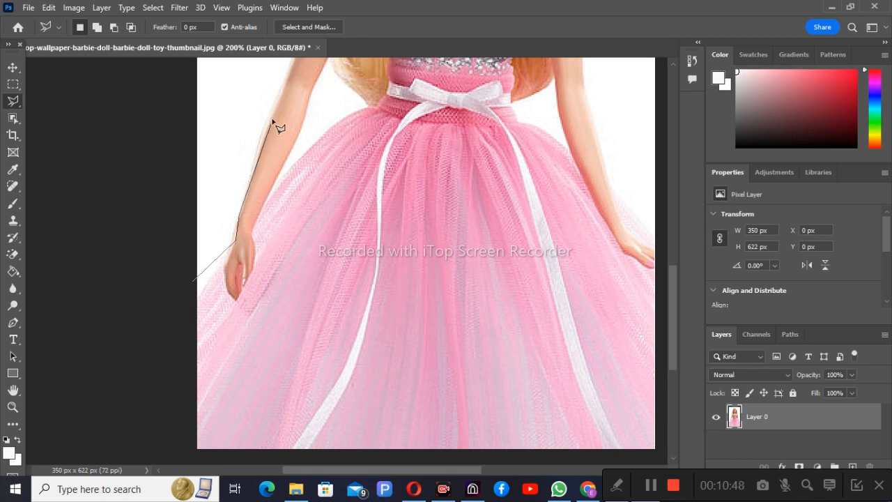
key(space)
drag(286, 81, 286, 284)
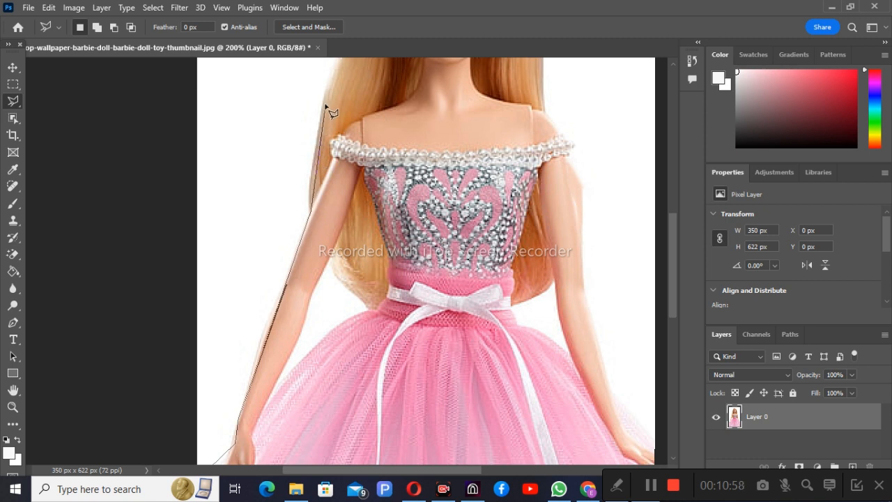
key(space)
drag(325, 96, 331, 240)
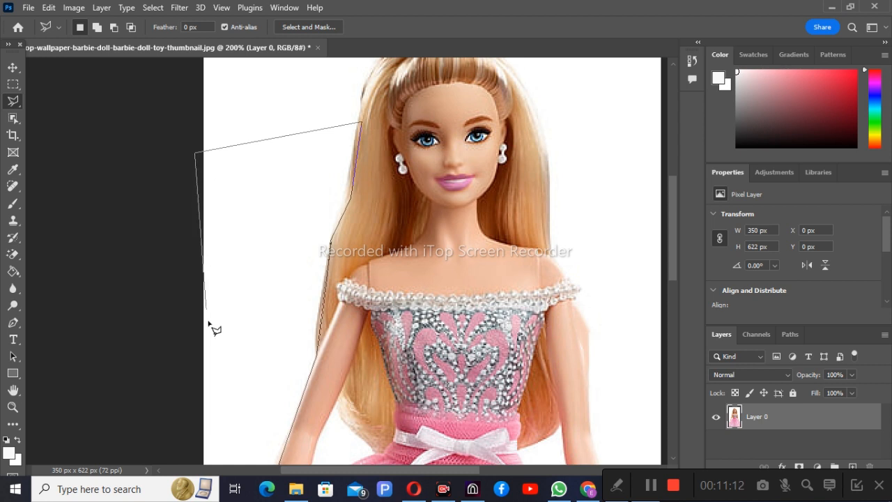
key(space)
drag(244, 360, 253, 210)
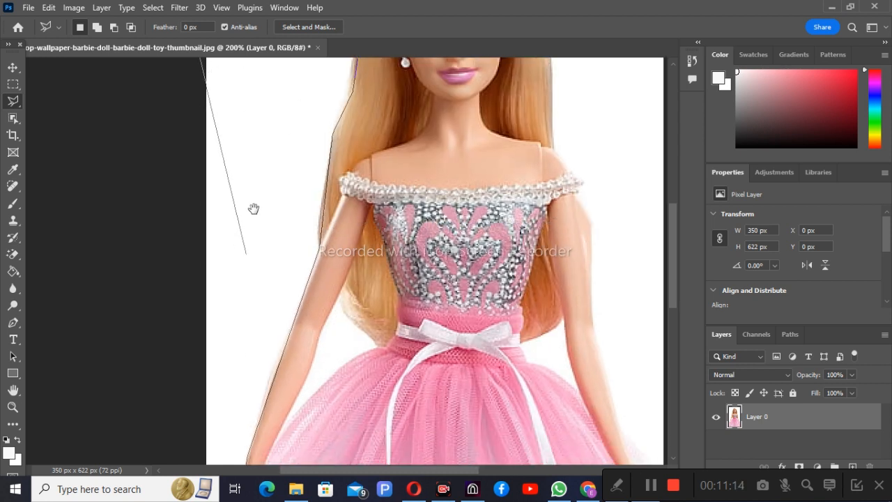
drag(234, 371, 244, 245)
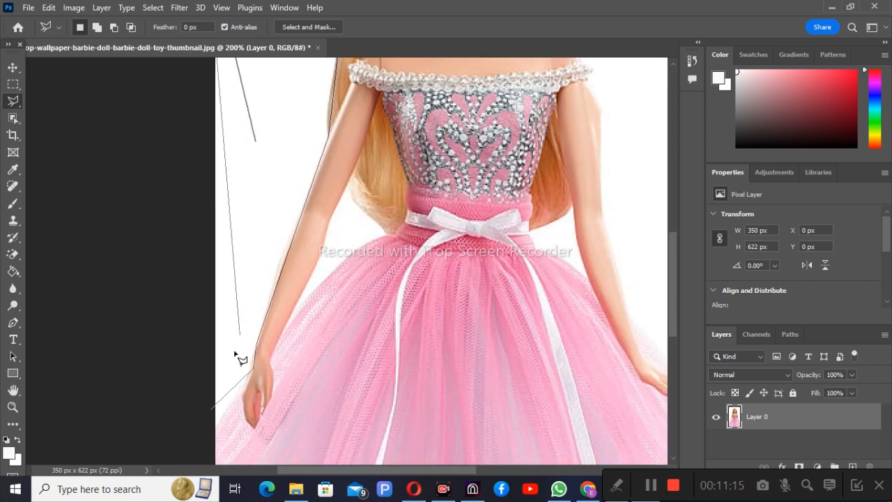
click(211, 413)
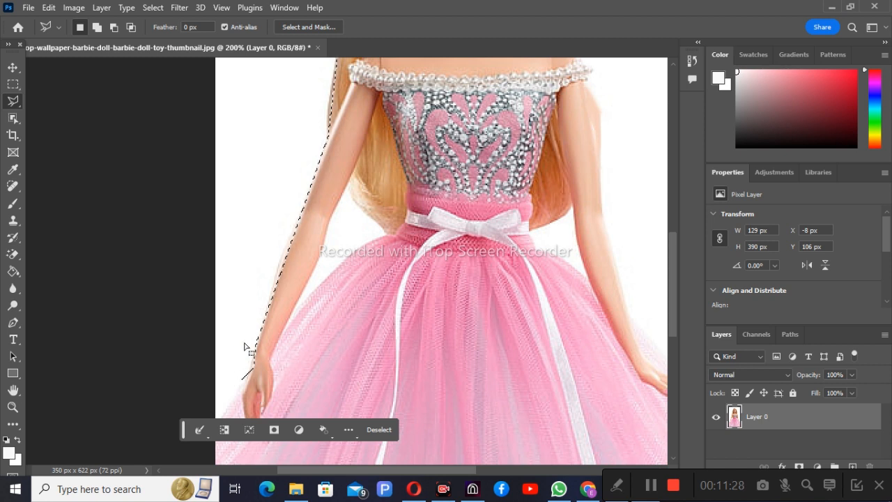
Delete the selected white background beside the doll's arm and hair to transparency, and deselect.
scroll(245, 347, up, 2)
key(Delete)
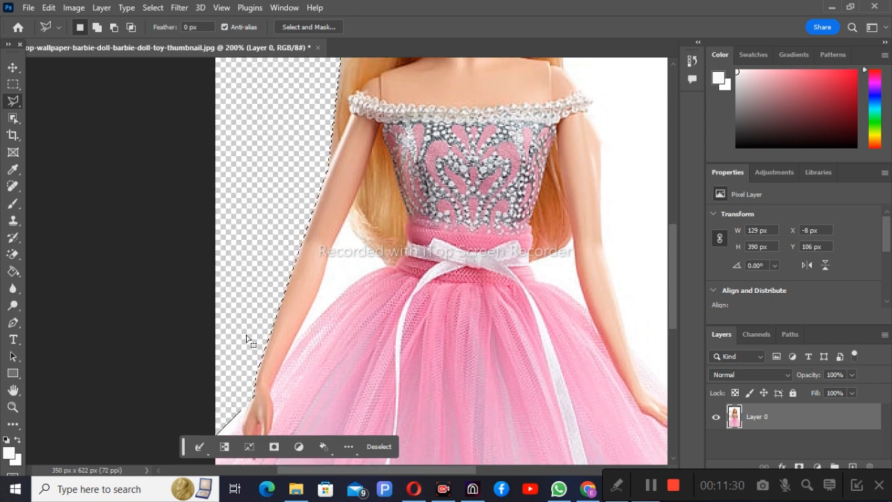
key(ctrl+d)
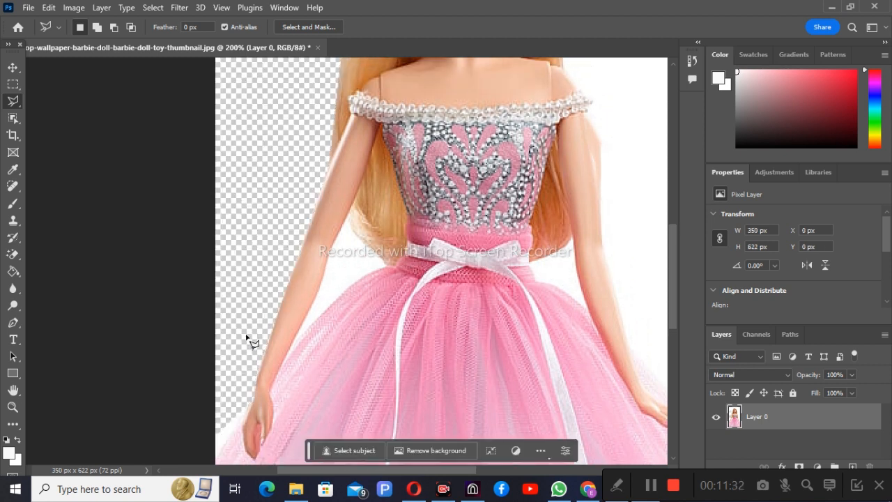
scroll(318, 344, up, 5)
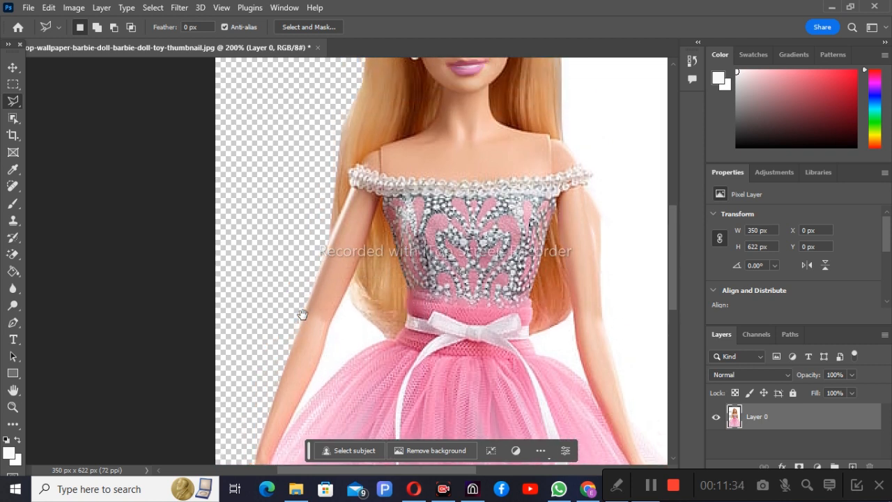
scroll(302, 314, up, 3)
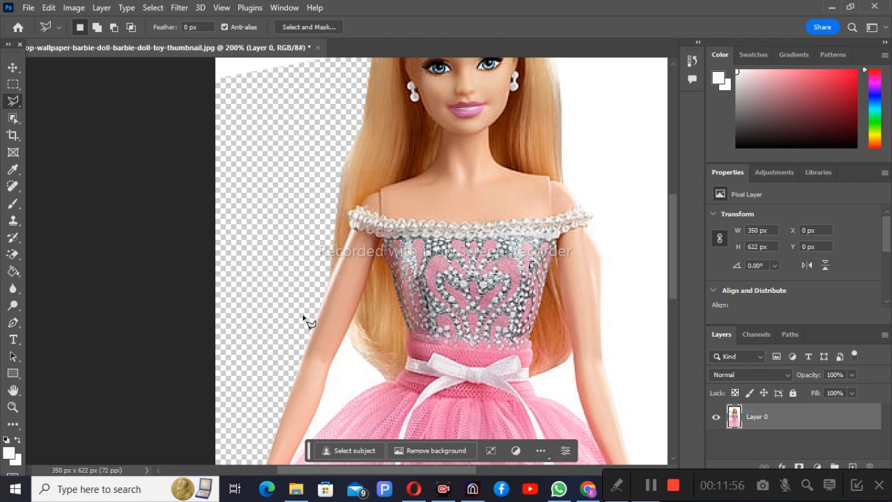
Outline the background right of the doll's head, hair and upper arm with the Magnetic Lasso, about 139 by 297 px, delete it and deselect.
right_click(15, 105)
click(53, 126)
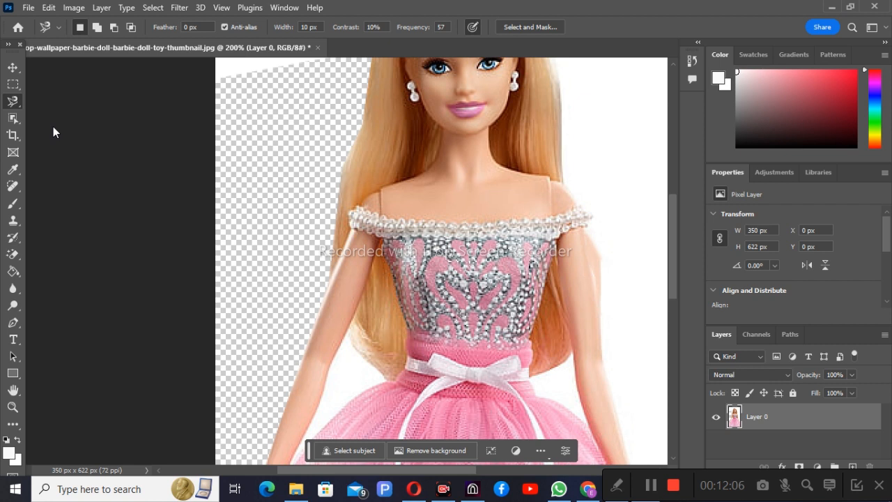
scroll(282, 313, down, 3)
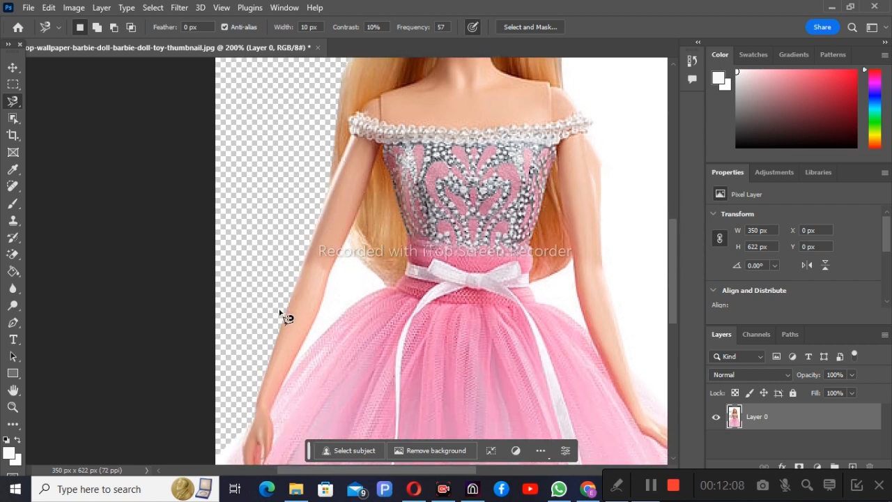
scroll(575, 266, up, 6)
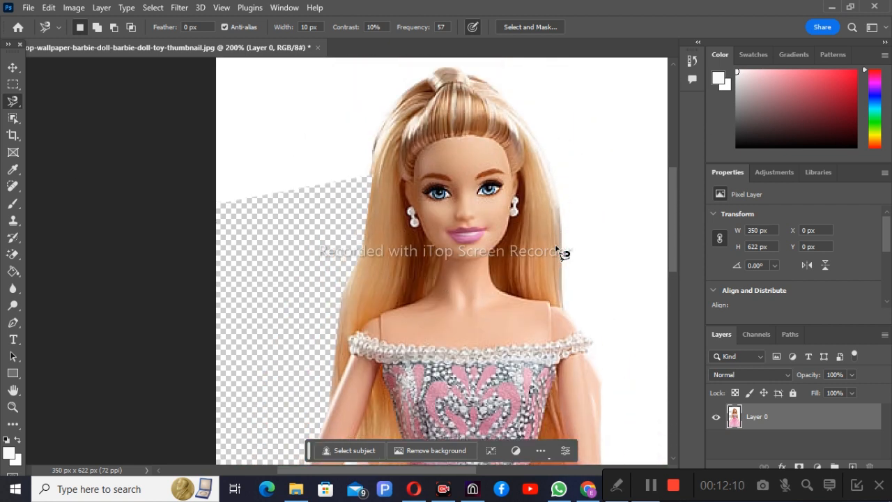
scroll(560, 251, up, 1)
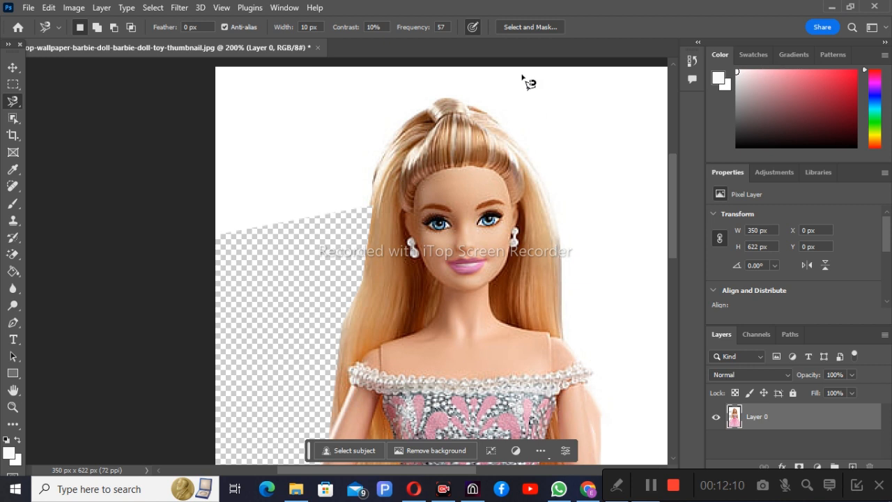
click(485, 99)
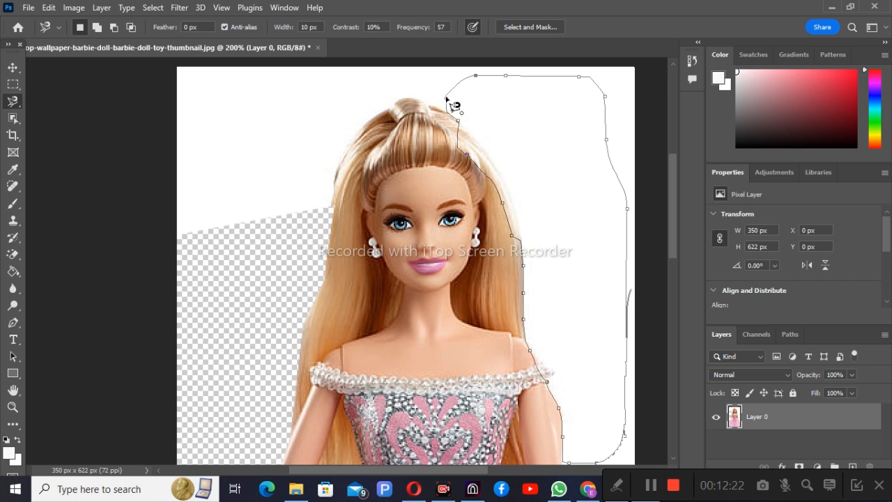
click(453, 106)
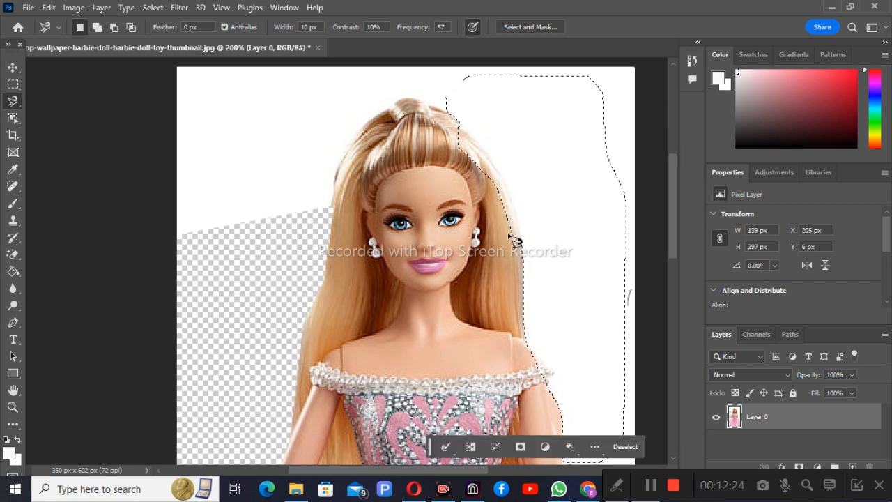
key(Delete)
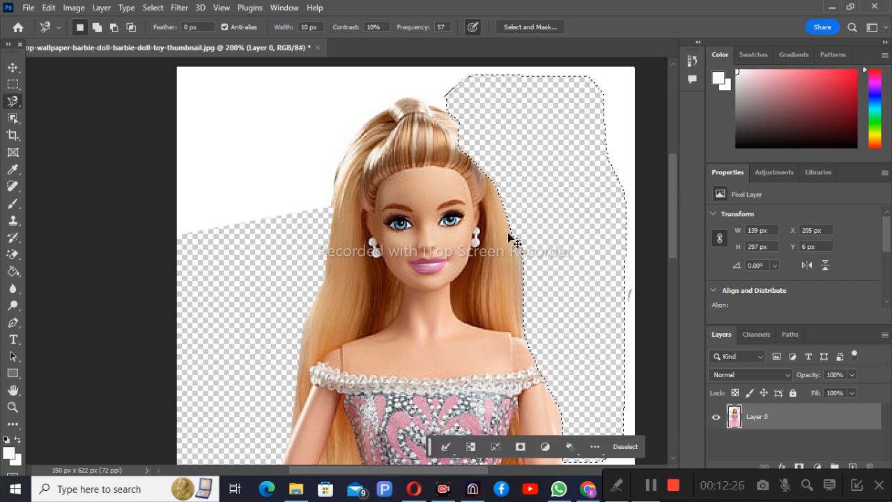
key(ctrl+d)
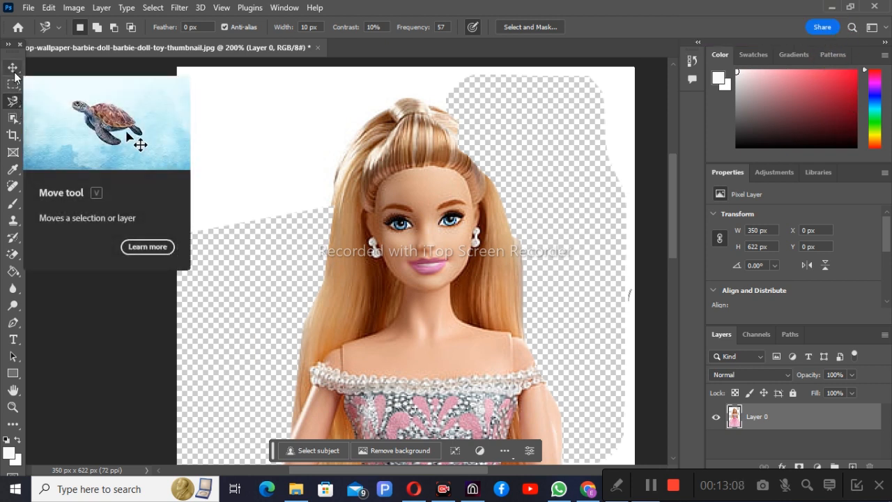
Try Object Selection in Rectangle mode on a patch of white background and on the doll's eye and nose area, clearing each selection.
click(21, 122)
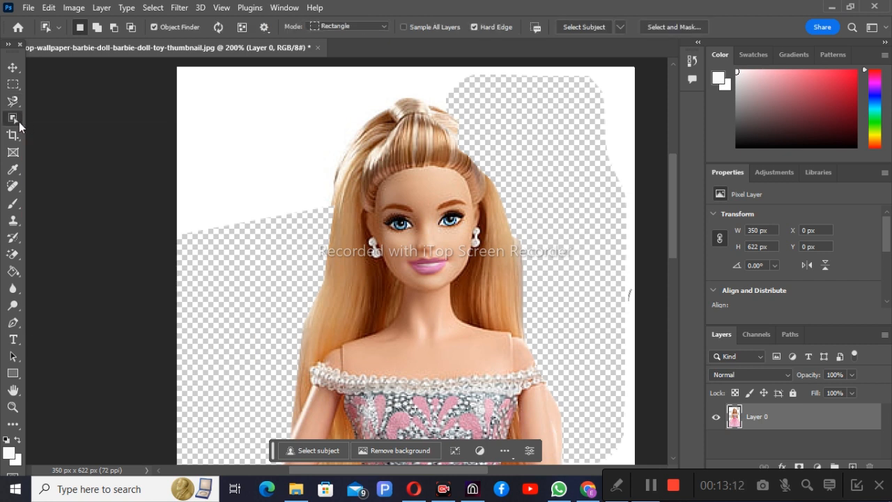
right_click(21, 121)
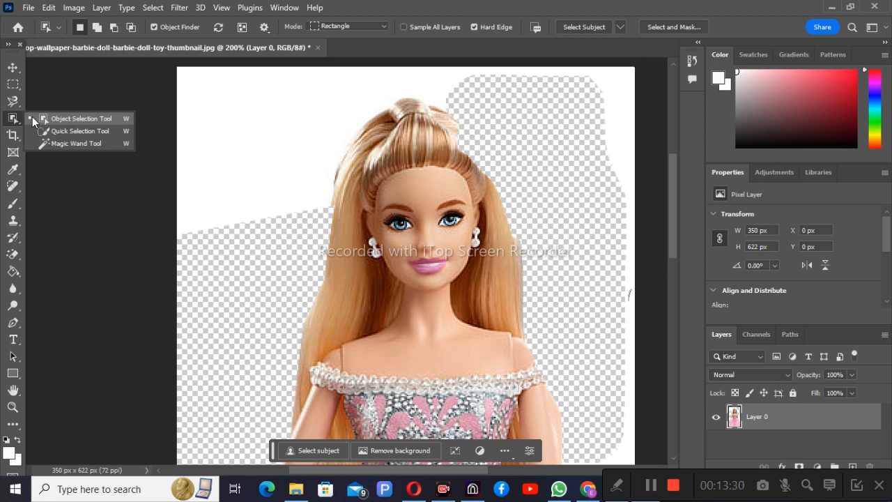
click(68, 119)
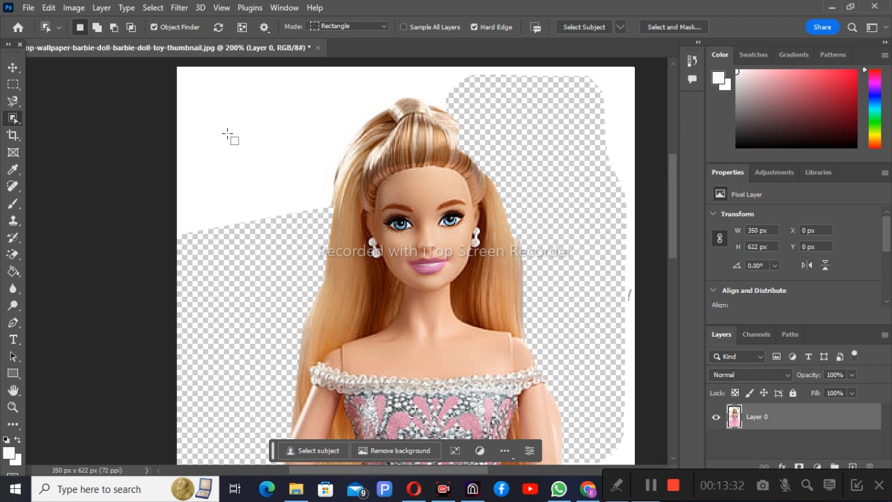
drag(227, 132, 289, 189)
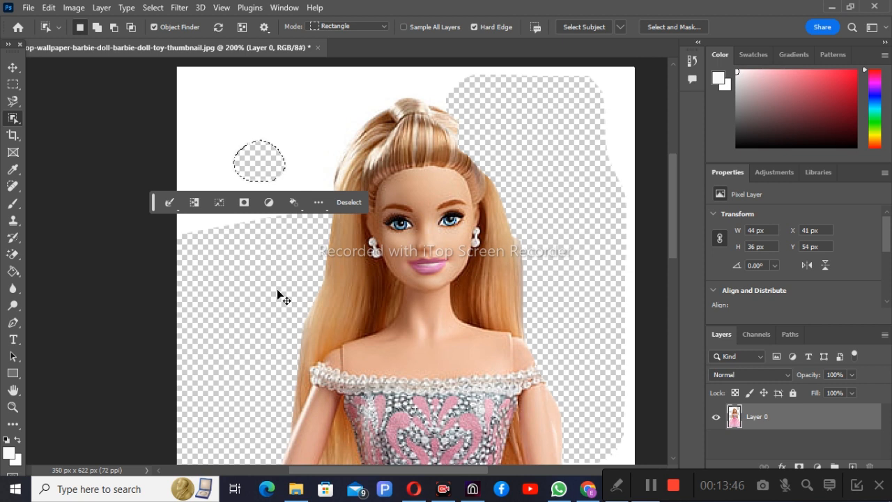
key(ctrl+z)
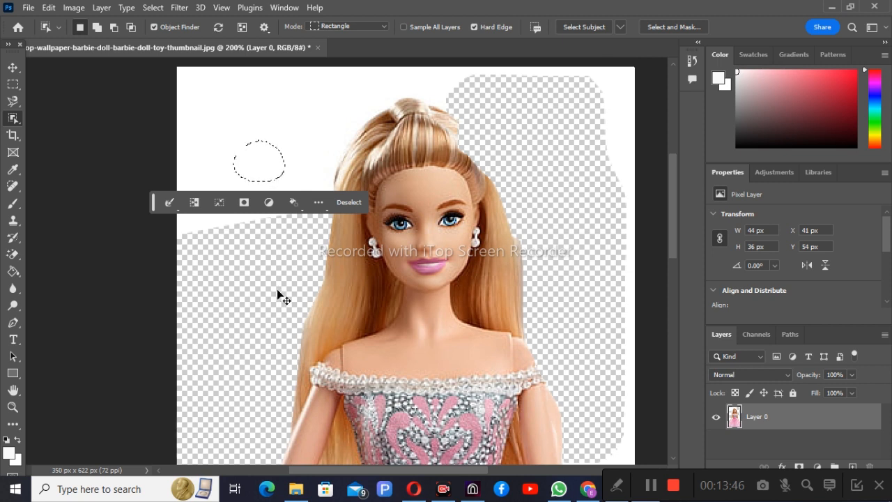
key(ctrl+d)
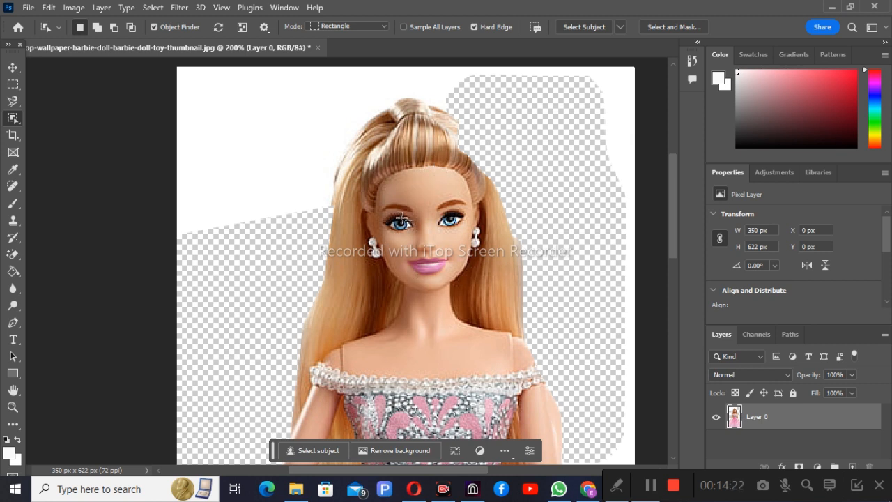
drag(390, 187, 461, 261)
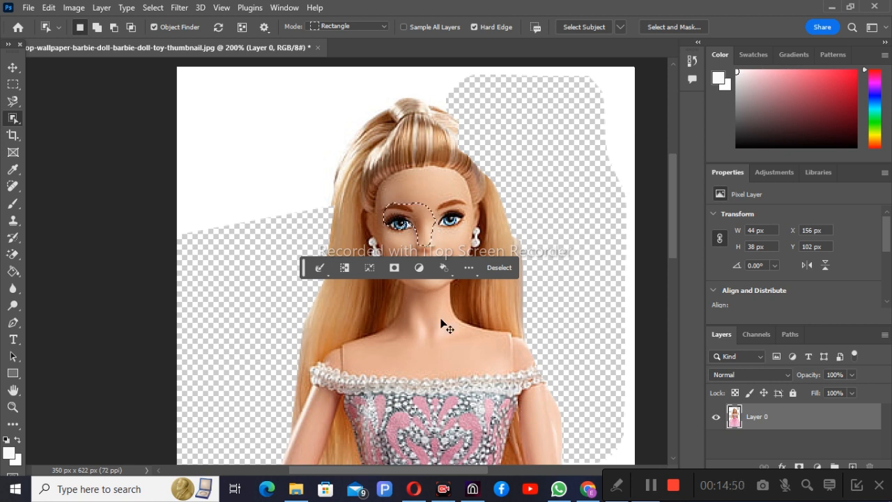
click(443, 321)
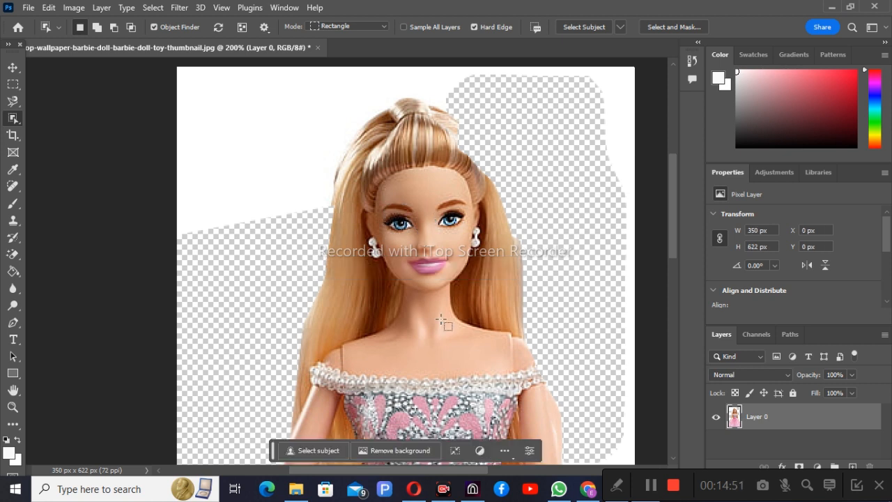
Select a round spot of the white background and the doll's face with the Quick Selection tool.
right_click(19, 121)
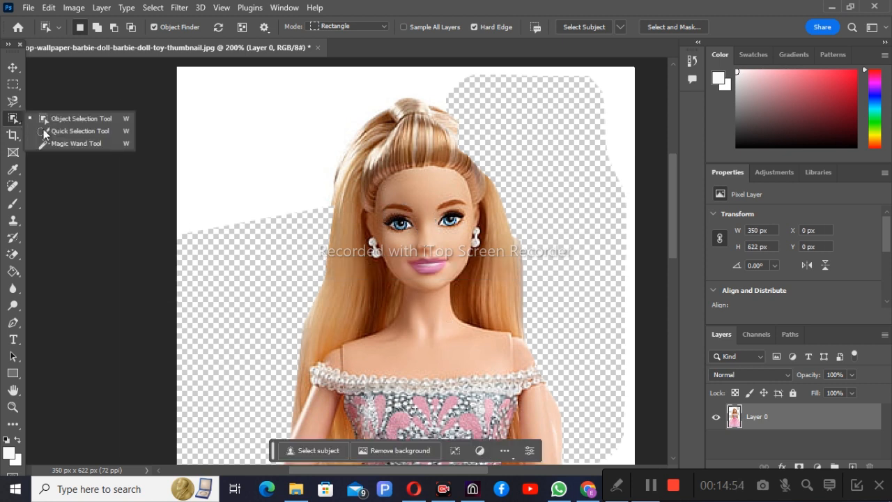
click(71, 131)
click(288, 142)
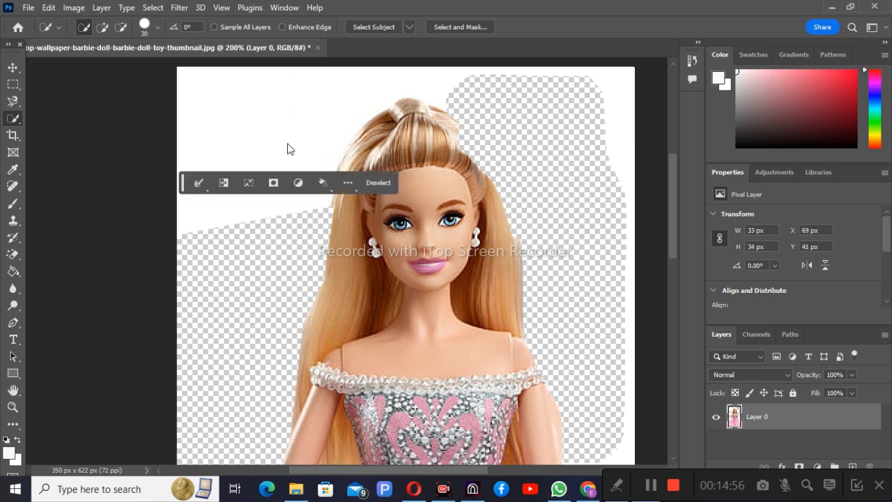
click(447, 212)
click(397, 258)
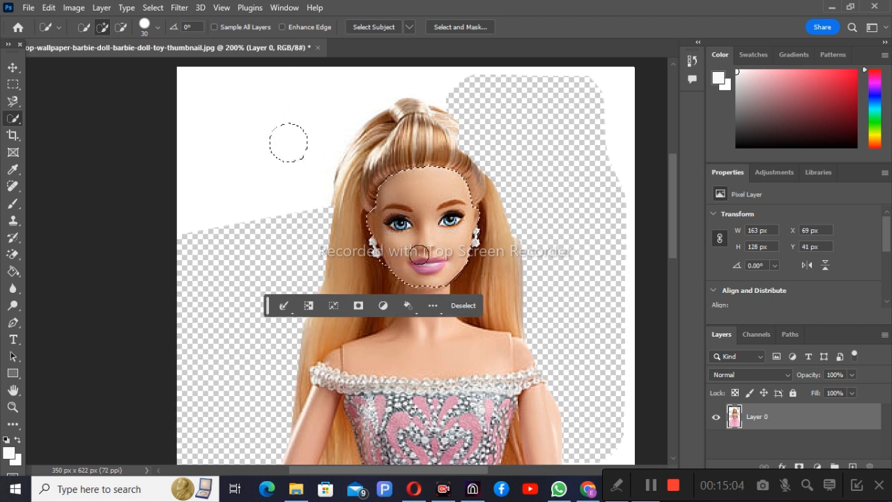
Extend the Quick Selection from the doll's face over the neck, shoulders and the long hair beside the face, and clear the selection.
click(434, 331)
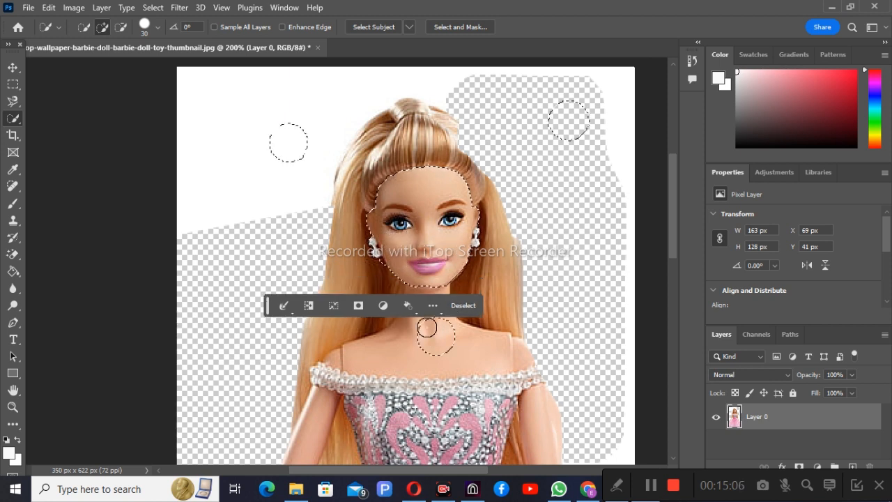
click(362, 326)
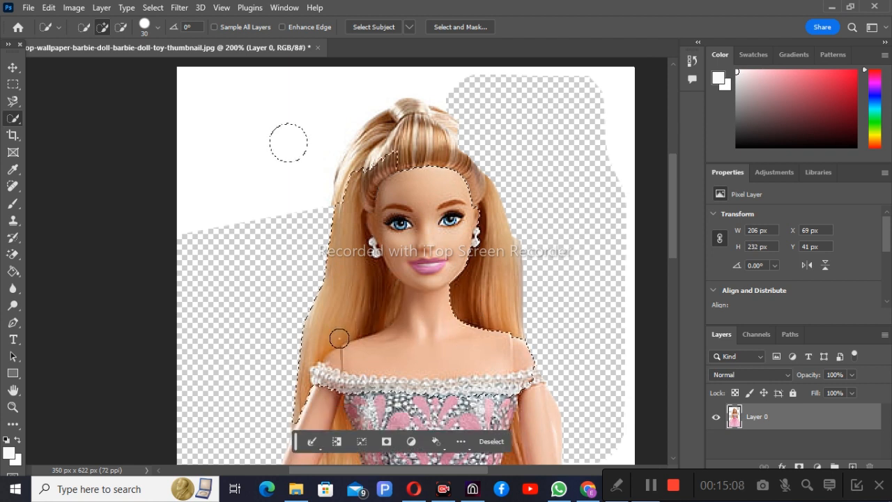
scroll(428, 308, down, 3)
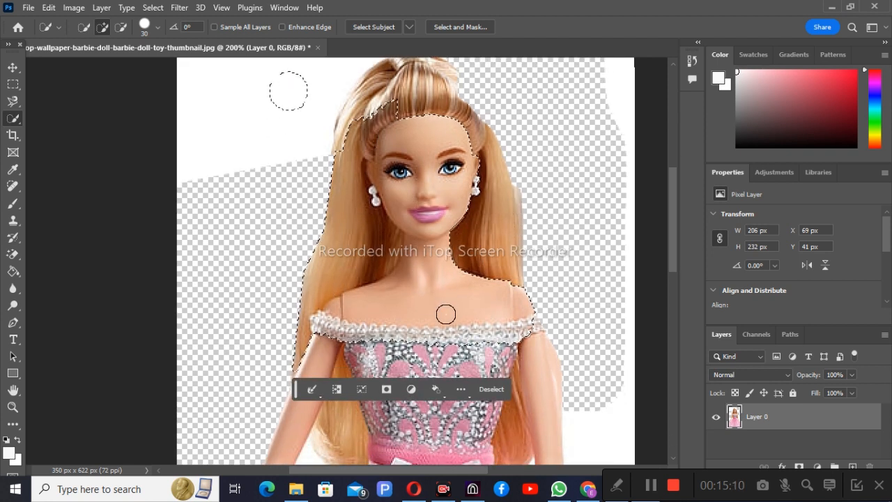
scroll(446, 314, up, 1)
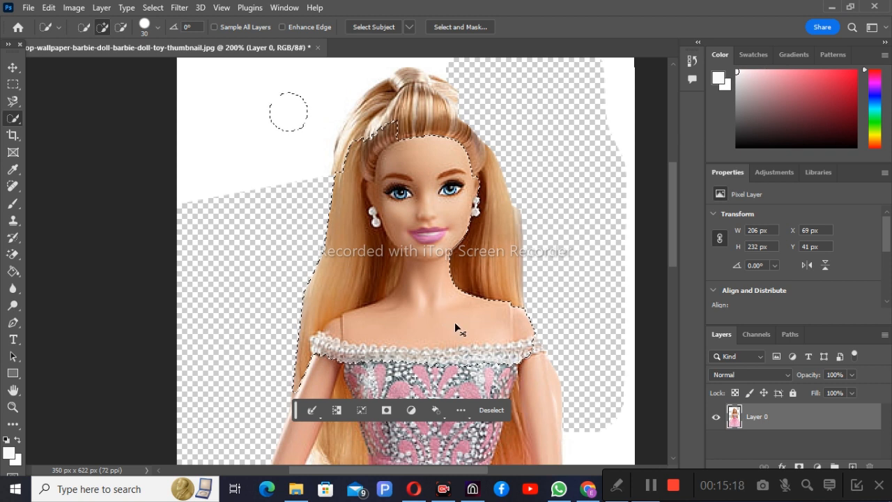
key(ctrl+d)
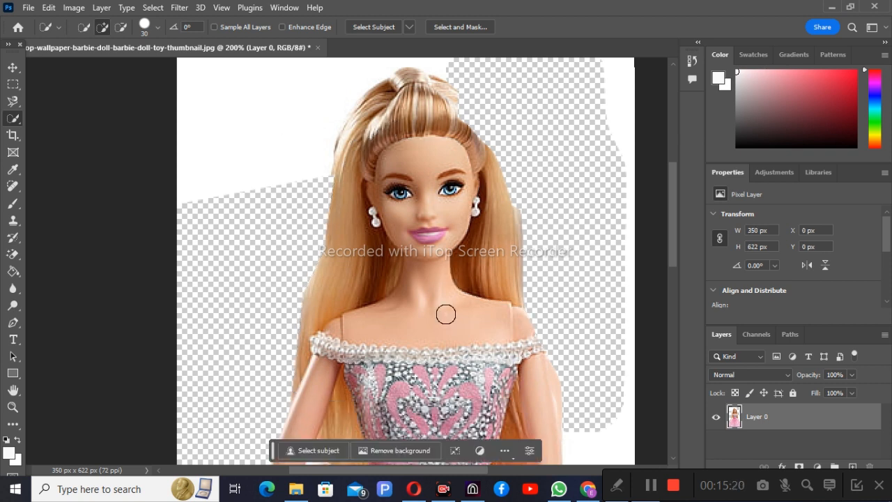
Select the remaining white background around the doll's head with the Magic Wand at tolerance 32, delete it to transparency and deselect.
right_click(20, 122)
click(61, 144)
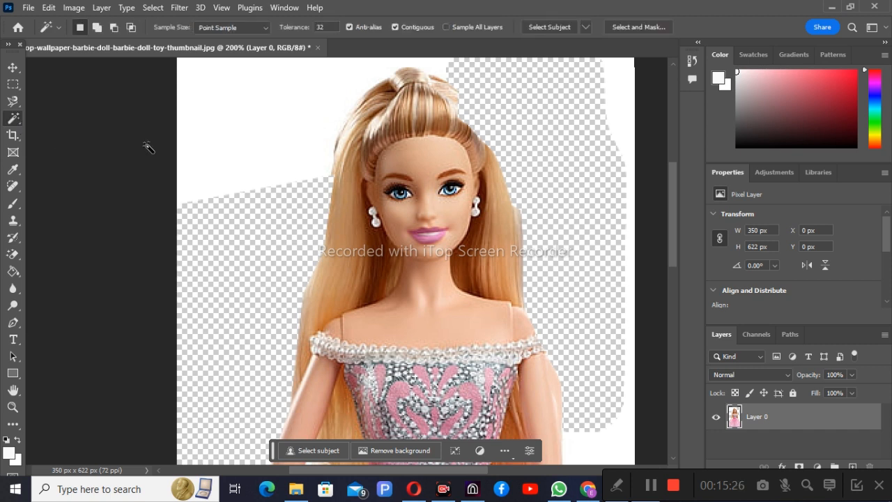
click(243, 142)
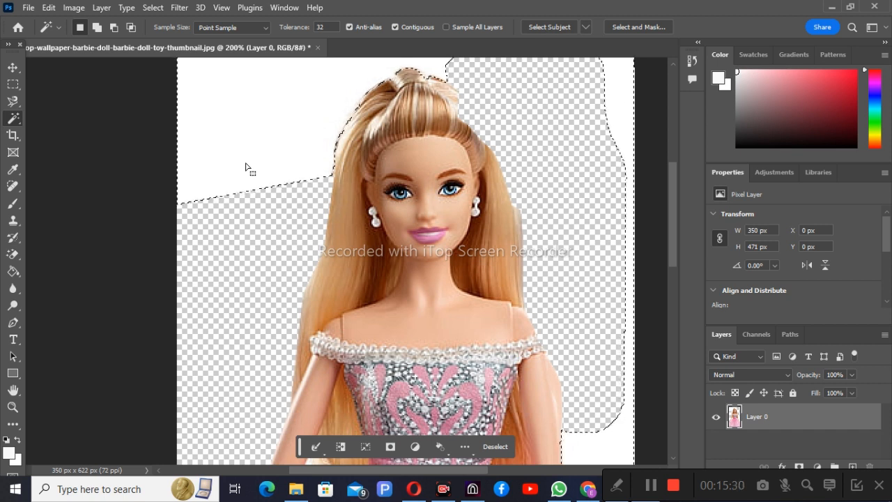
key(Delete)
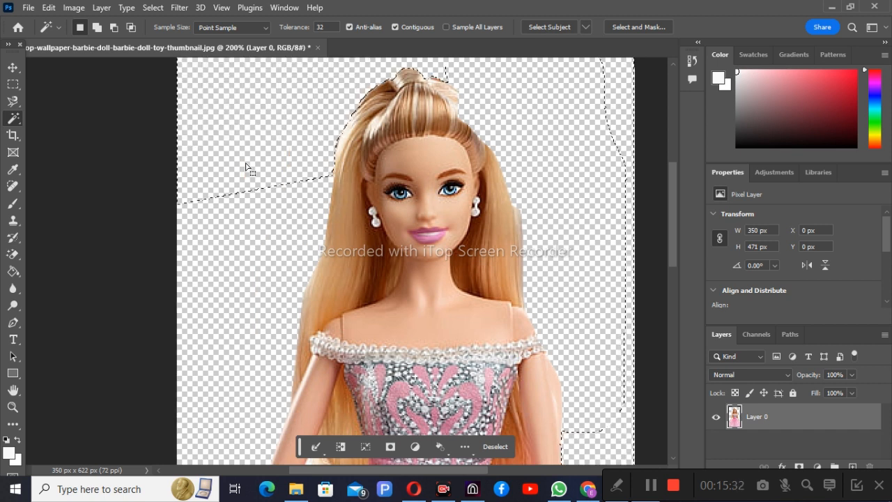
key(ctrl+d)
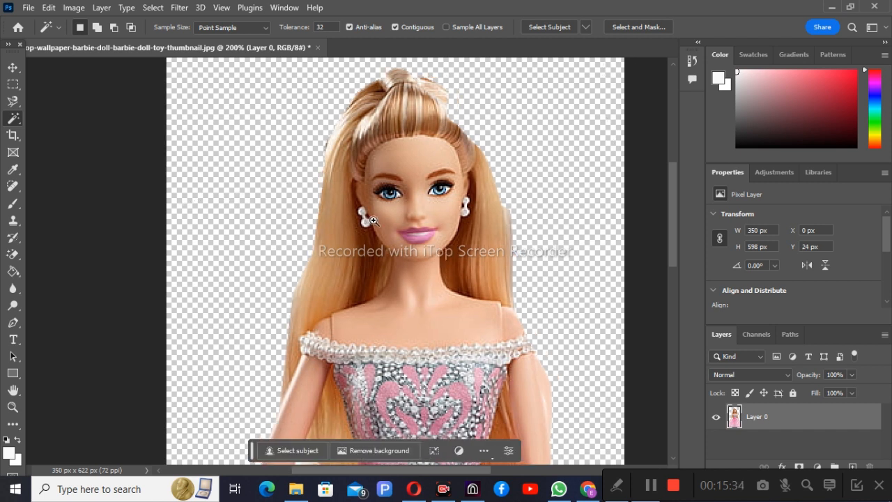
Zoom out to 66.7% with the Zoom tool to examine the whole doll against the transparent background.
scroll(373, 220, right, 2)
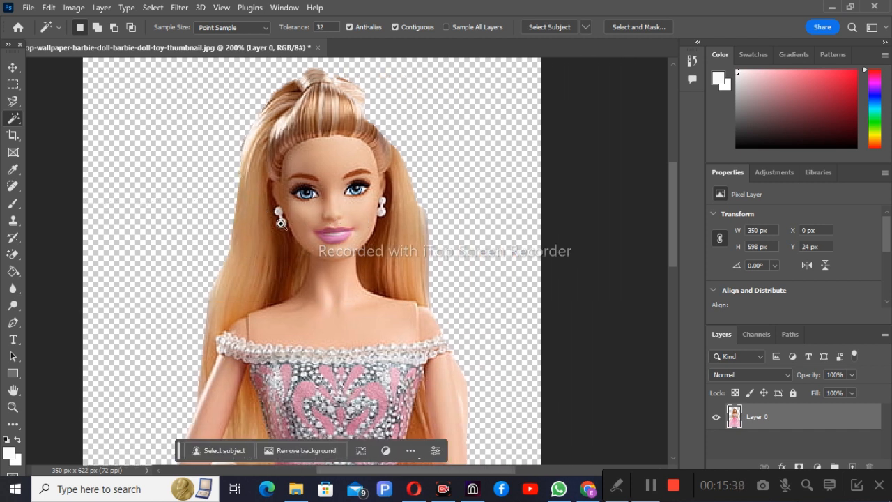
click(13, 406)
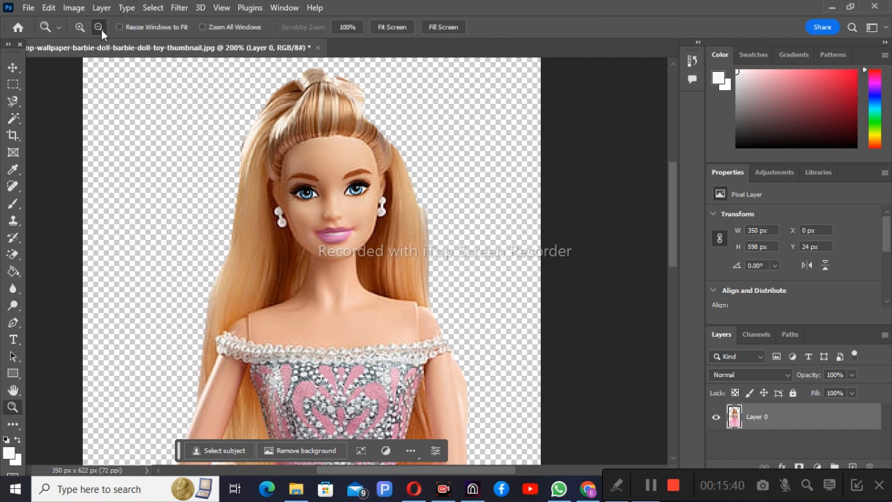
click(98, 27)
click(354, 293)
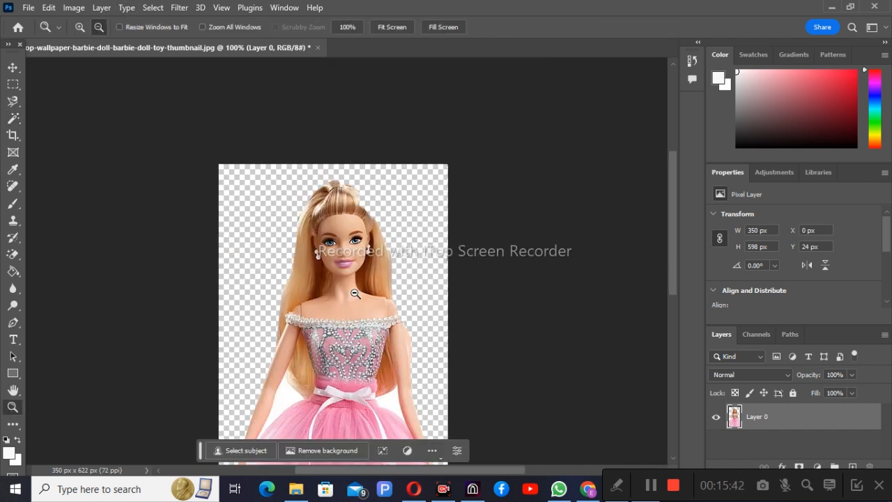
click(355, 293)
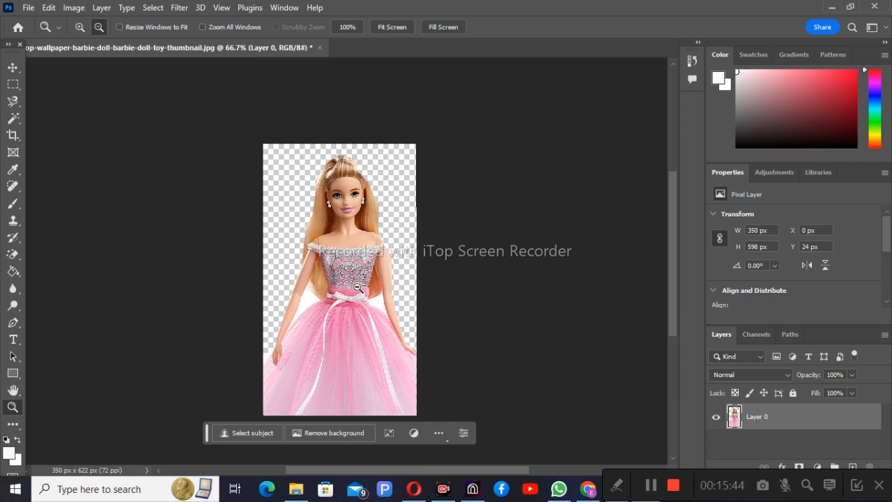
scroll(356, 286, up, 1)
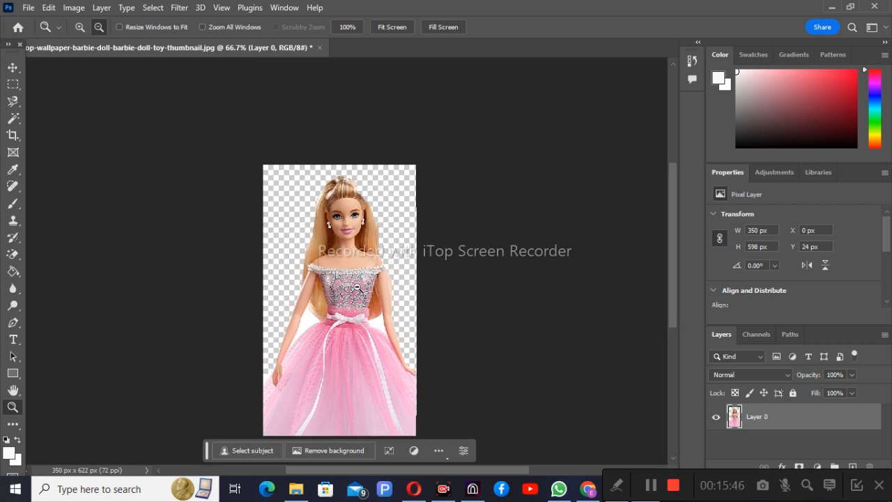